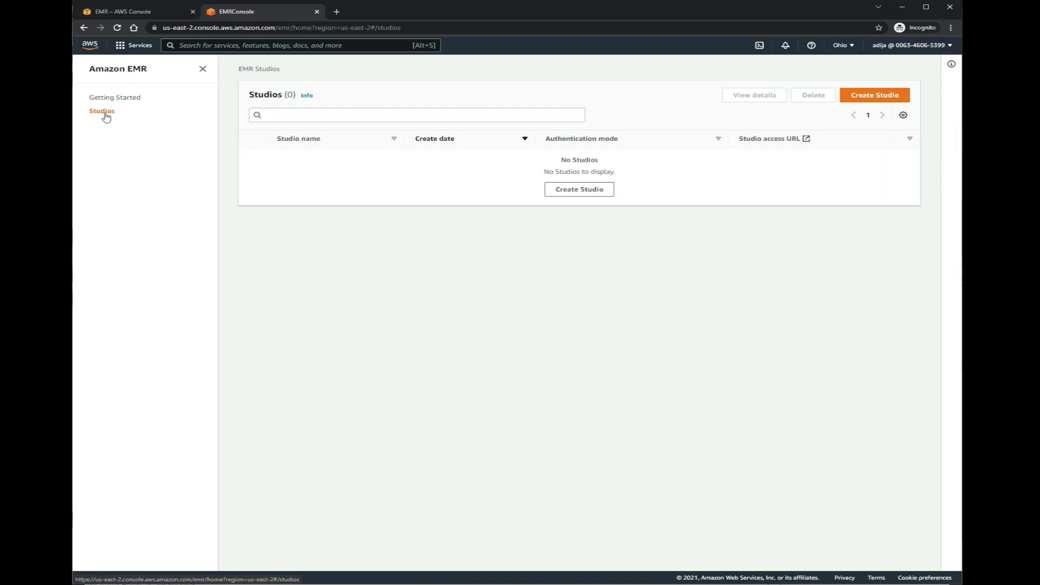
- Start creating a new Studio and name it My-Team-Studio
click(857, 97)
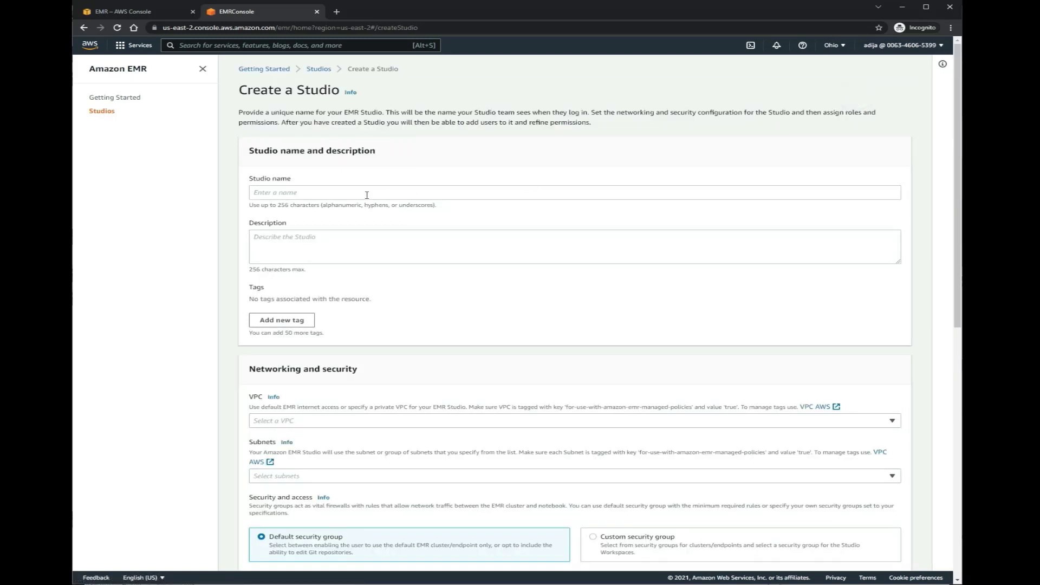
click(350, 194)
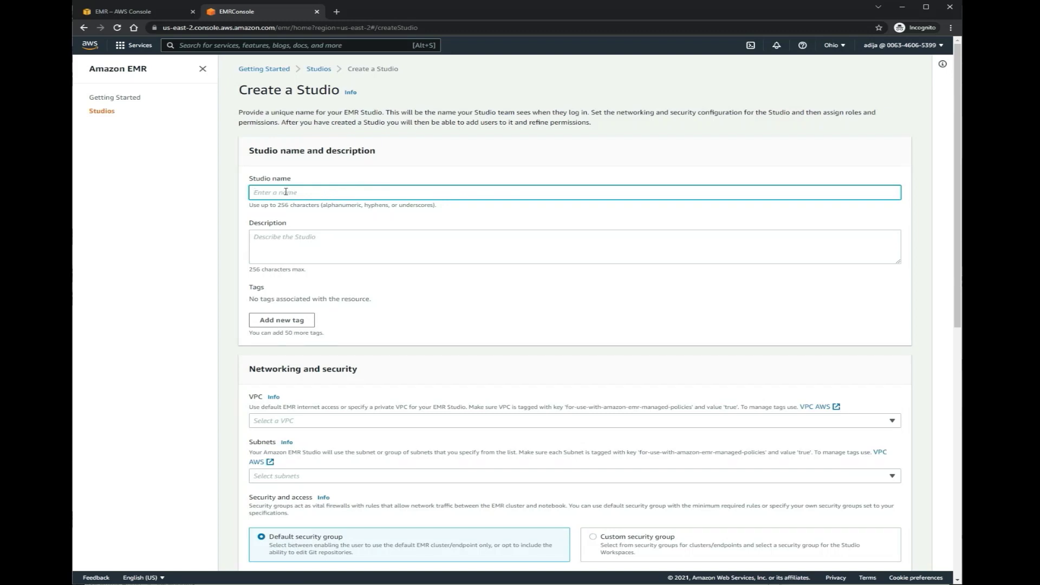
text(My-Team-Studio)
scroll(337, 204, down, 1)
click(342, 199)
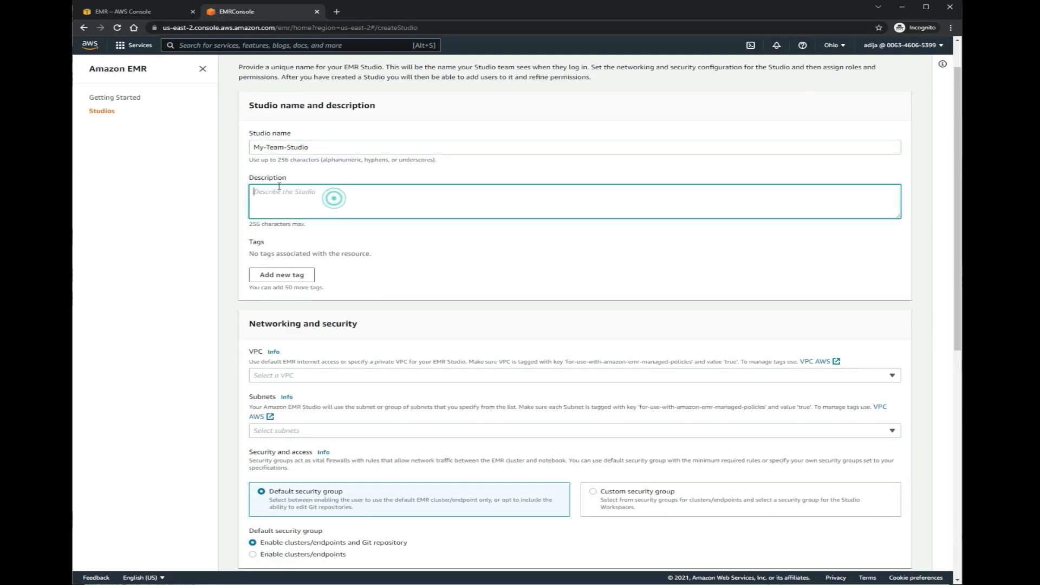
- Choose vpc-0a9e1db68551dc797 as the Studio's VPC
scroll(342, 200, down, 1)
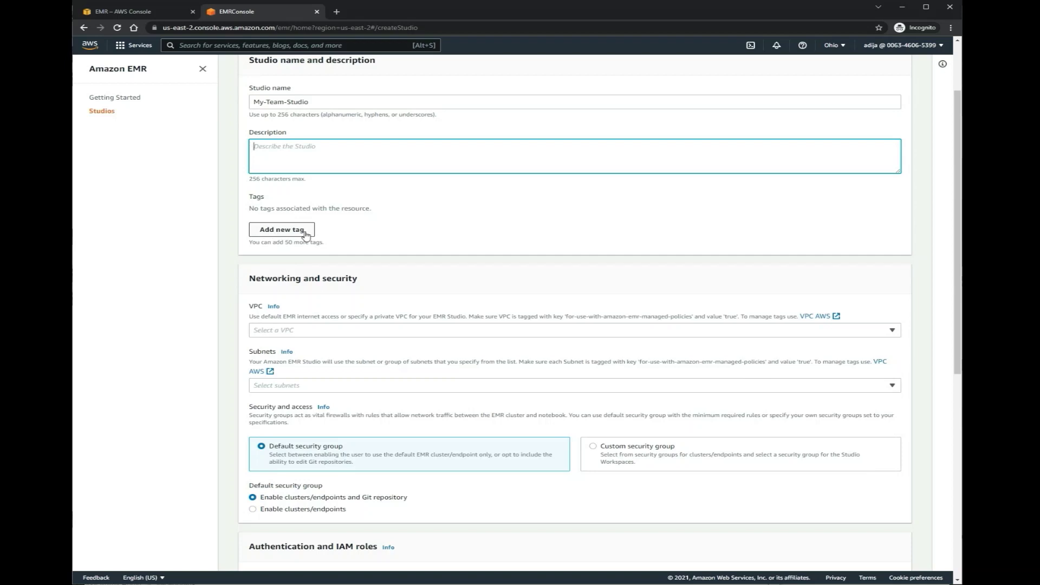
scroll(337, 228, down, 2)
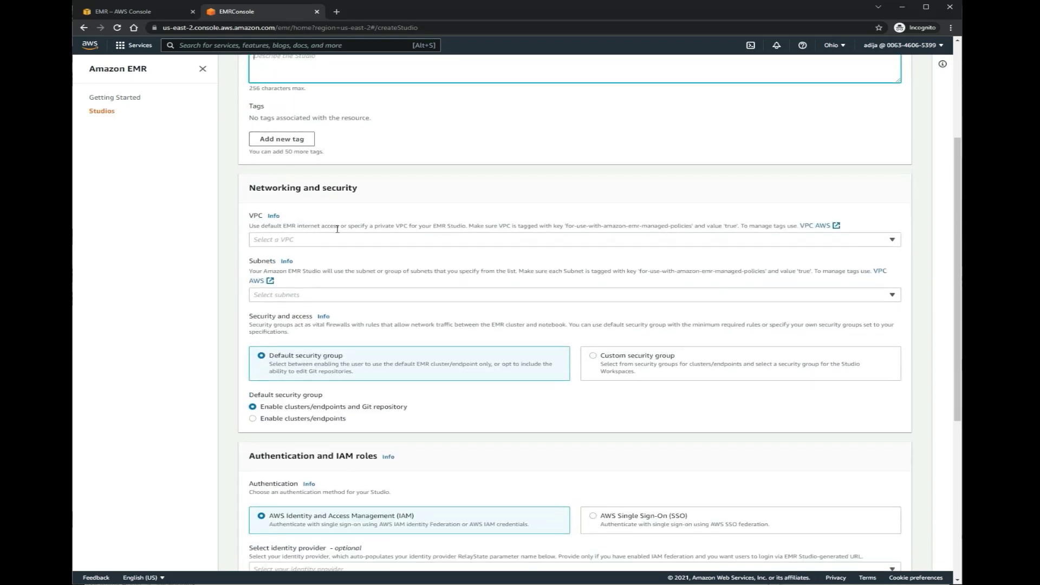
click(398, 239)
click(364, 281)
- Assign subnets subnet-0fae1300b3f6254c0 and subnet-0892817a8b9440f03 to the Studio and use the default security group
scroll(364, 280, down, 2)
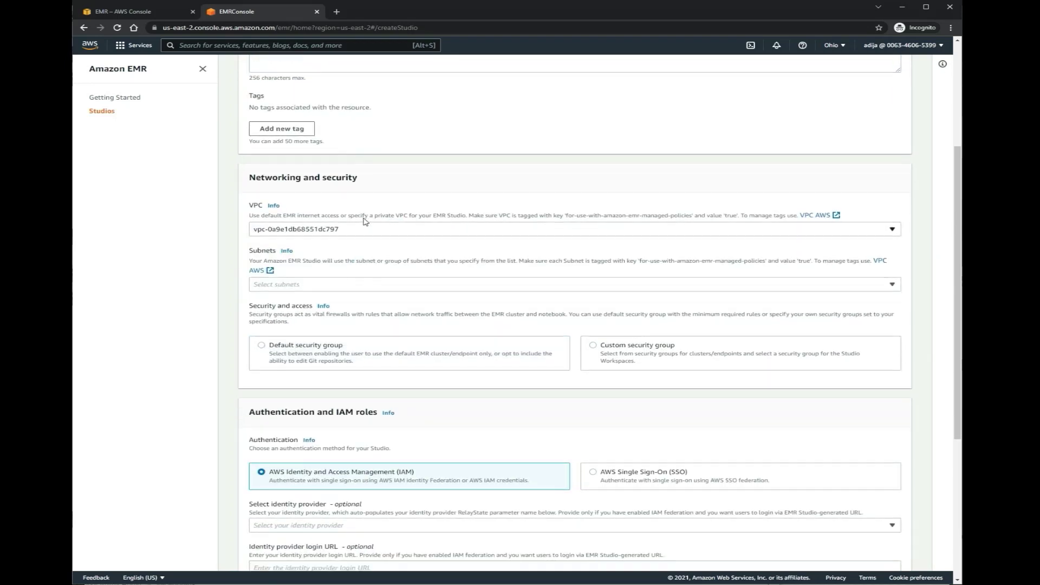
click(347, 204)
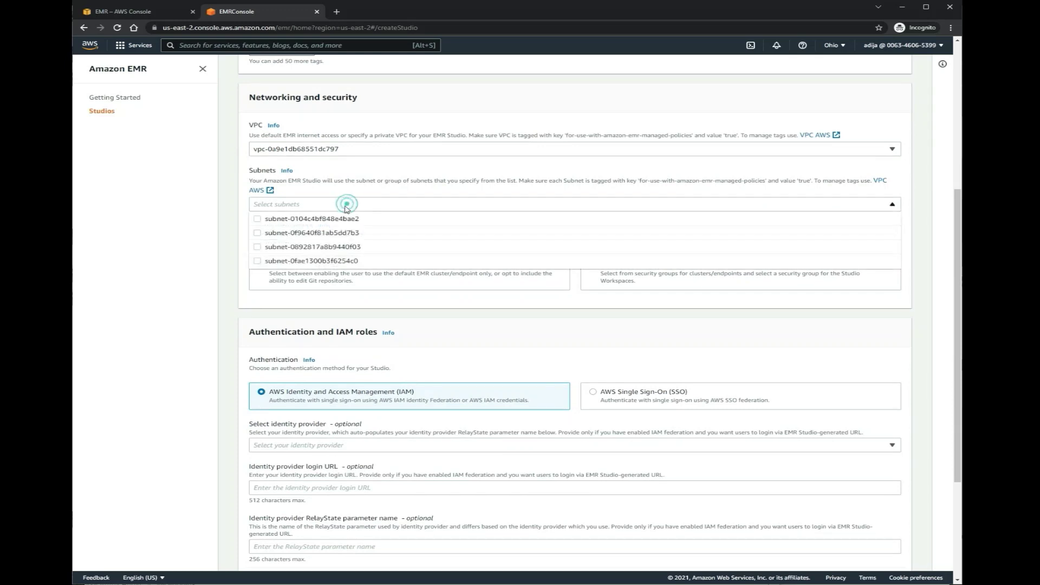
click(258, 261)
click(256, 247)
click(242, 248)
scroll(241, 250, down, 2)
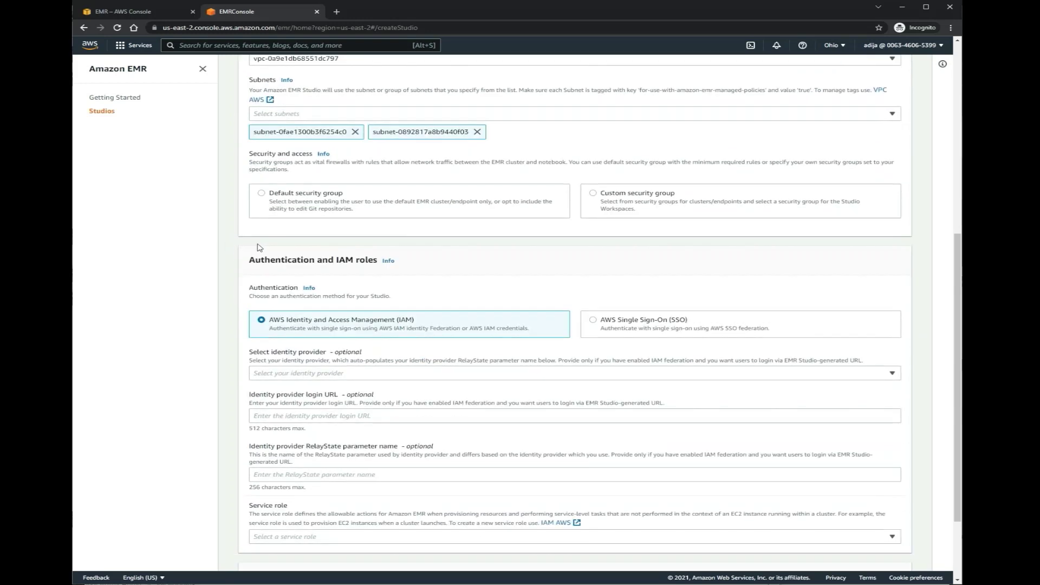
click(262, 194)
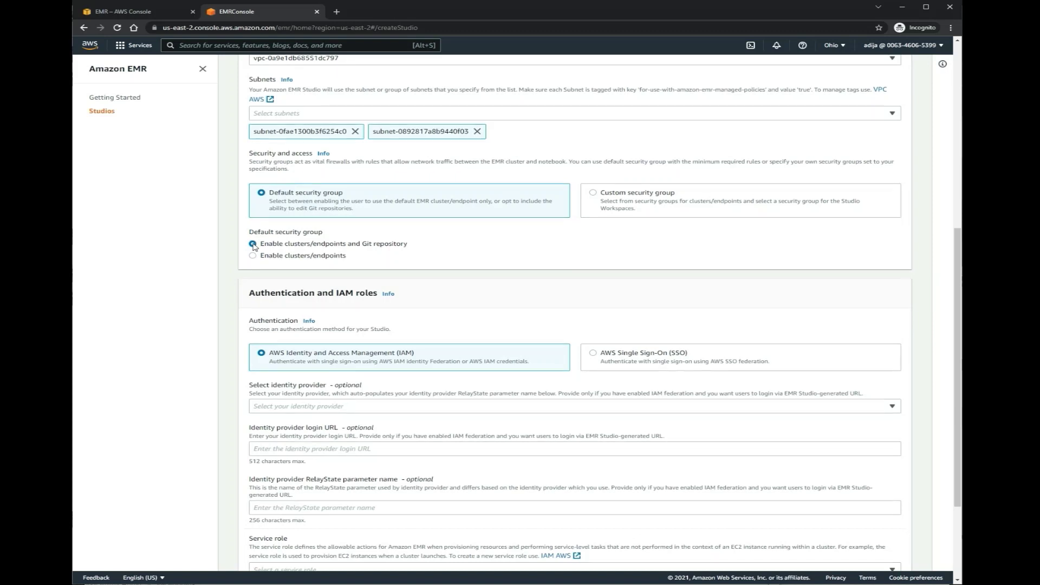
- Set the Studio's service role to EMR-STUDIO-ROLE
scroll(349, 260, down, 3)
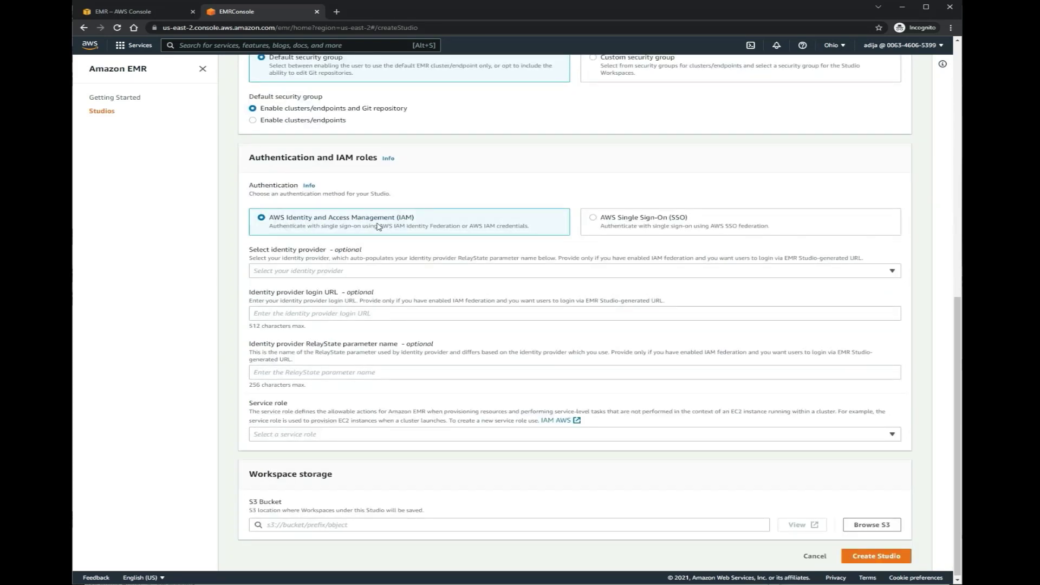
scroll(378, 226, down, 1)
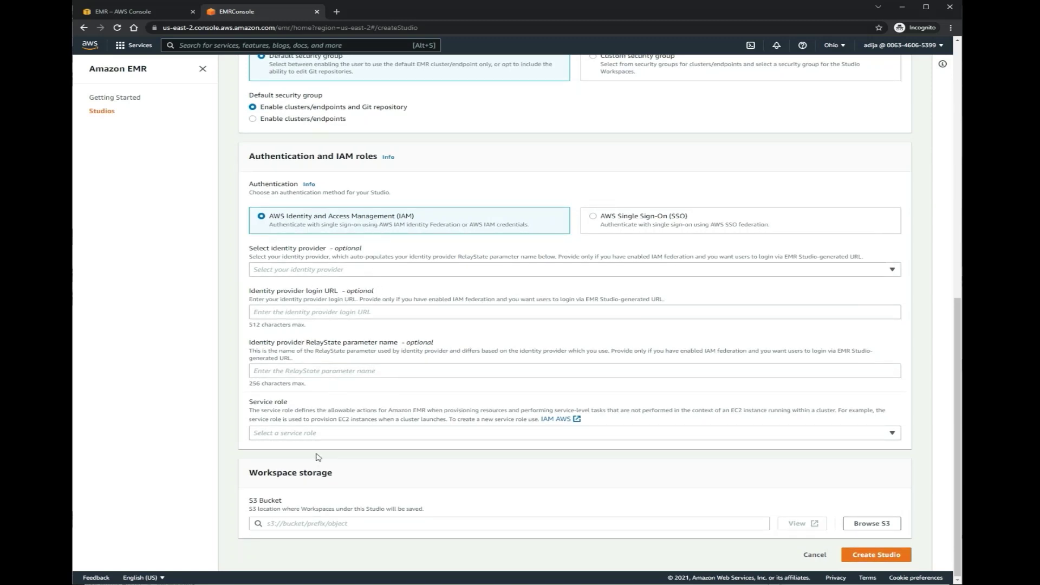
click(309, 434)
text(STU)
click(300, 418)
- Use the S3 bucket my-emr-studio-bucket for workspace storage and create the Studio
click(864, 529)
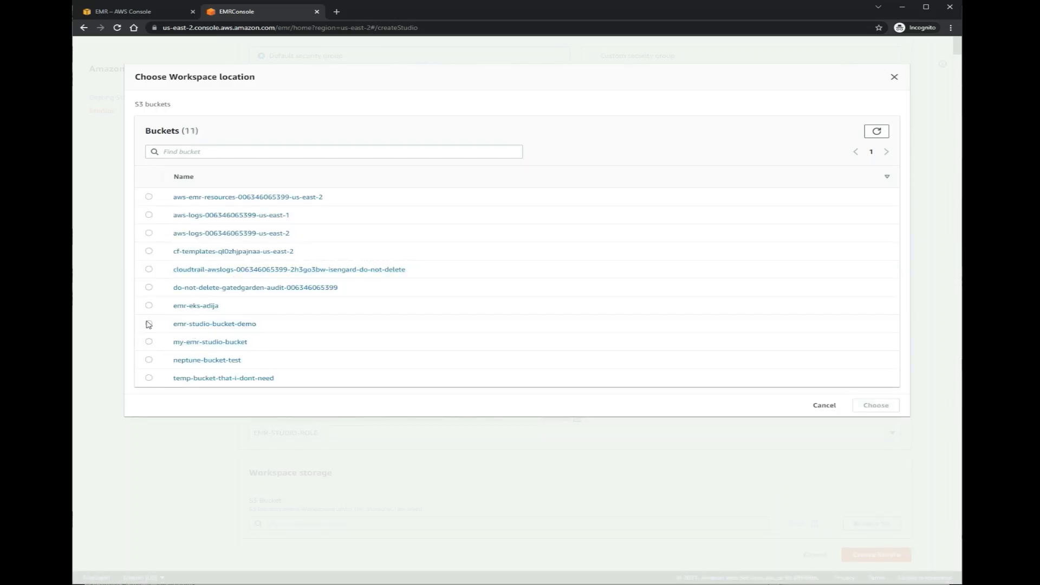
click(149, 341)
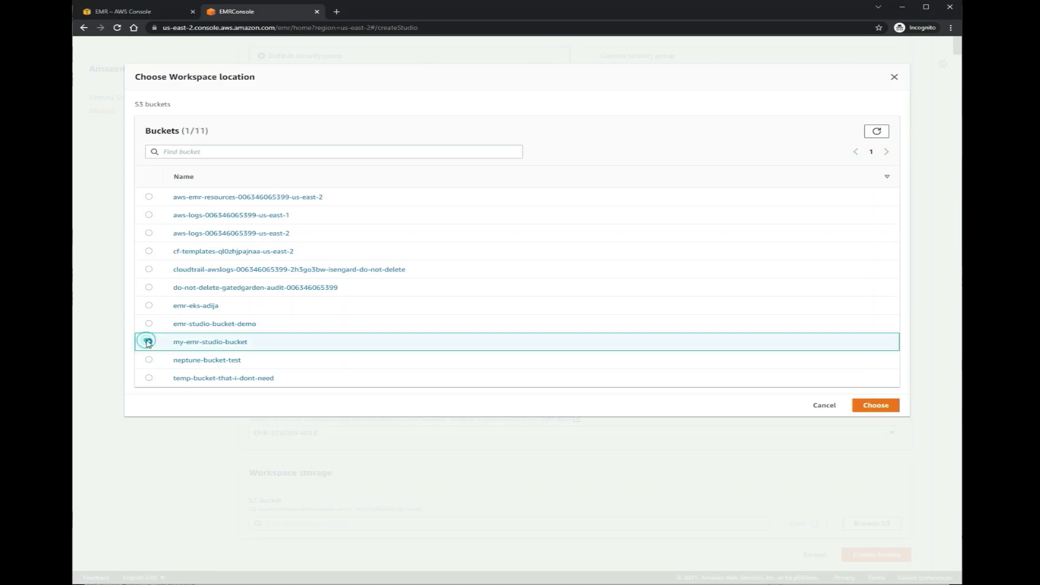
click(876, 406)
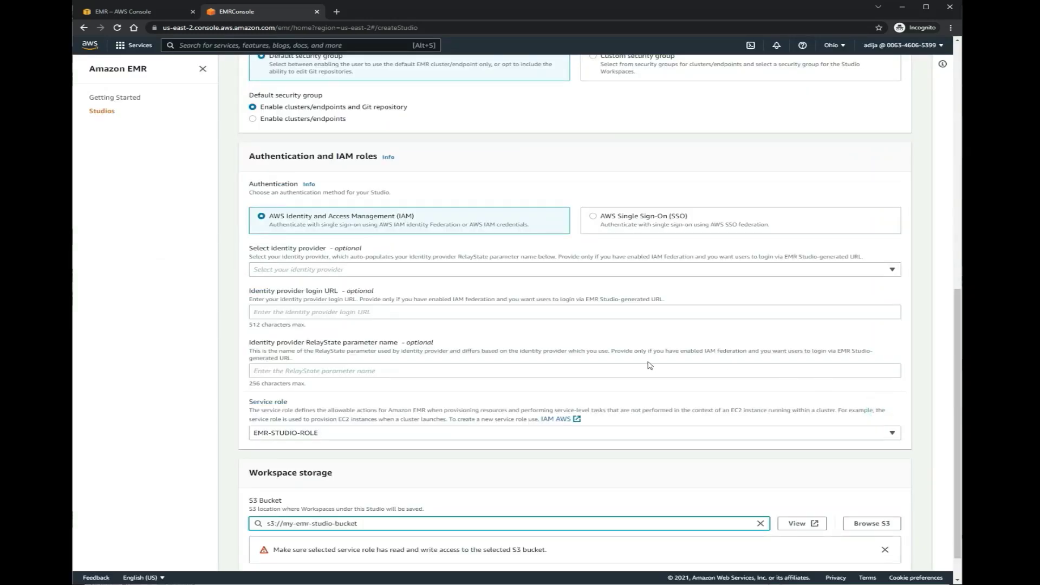
scroll(650, 365, down, 1)
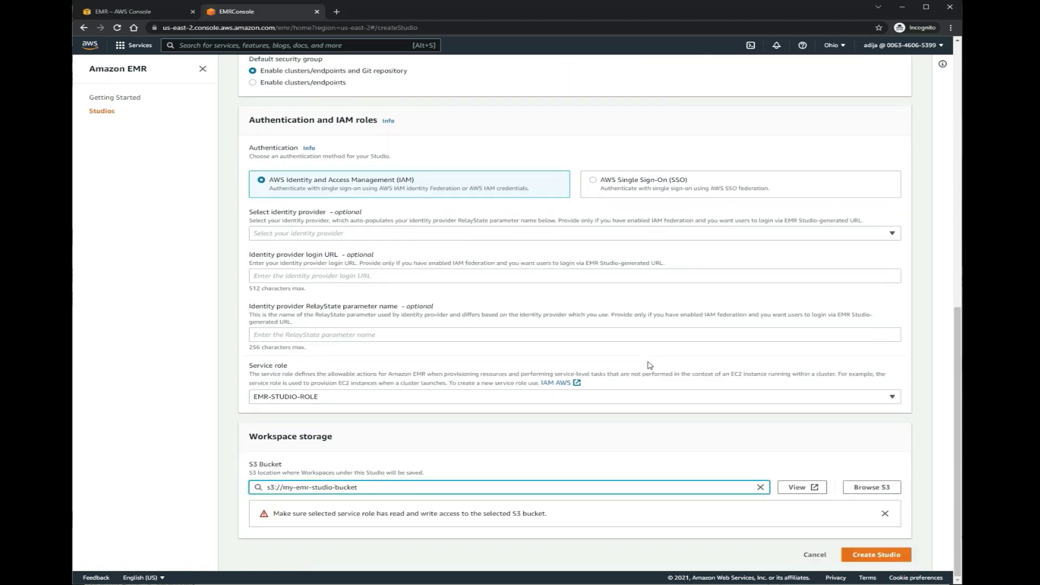
click(883, 555)
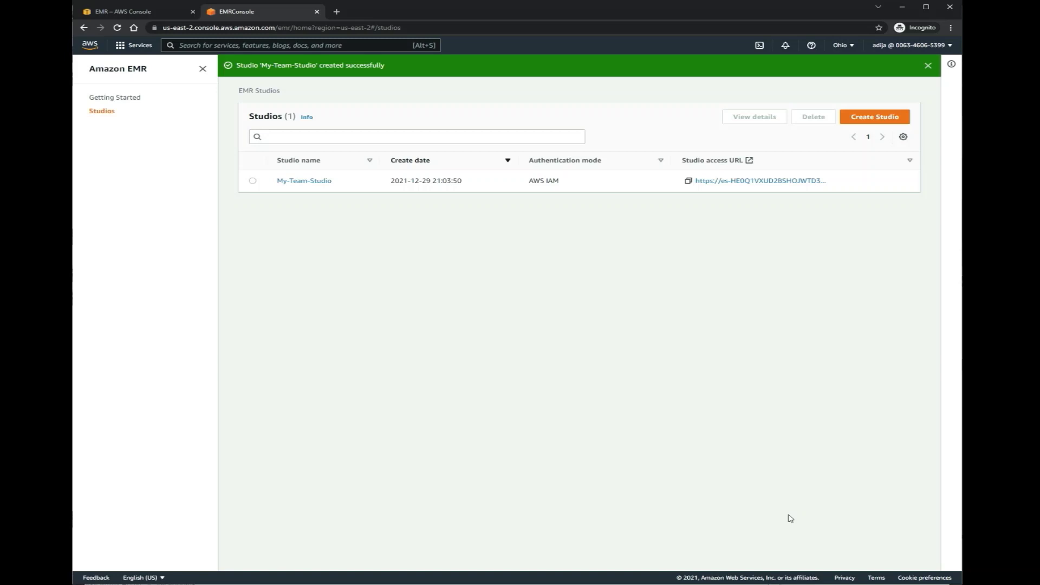
- Open My-Team-Studio through its access URL and show its Workspaces list
click(253, 182)
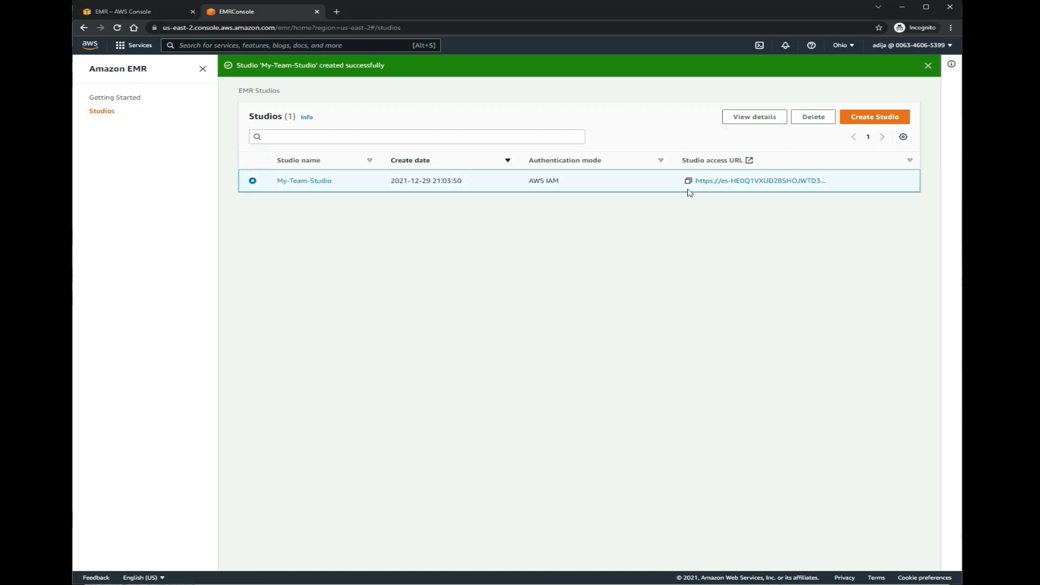
click(757, 186)
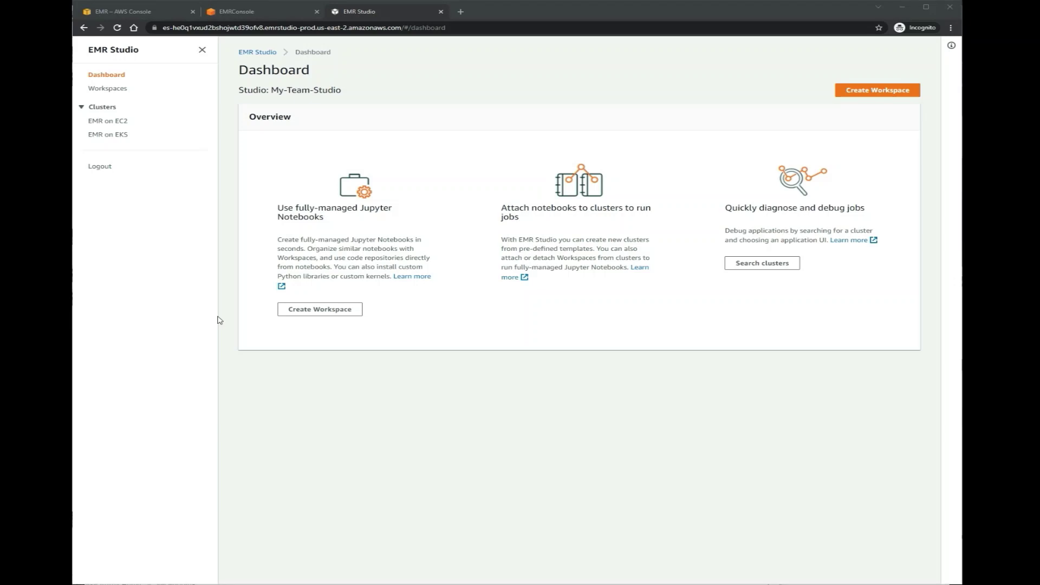
click(110, 92)
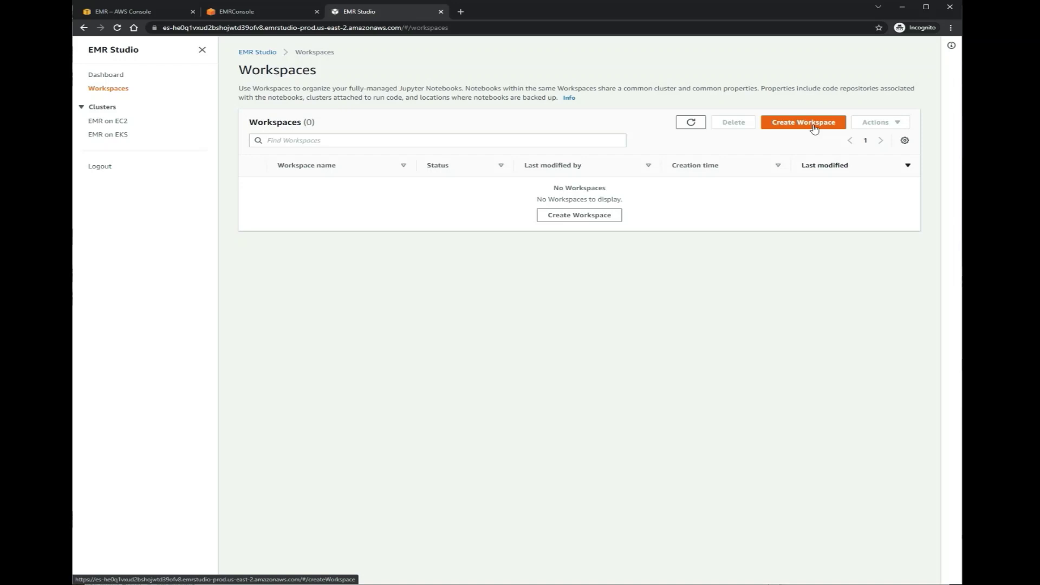
- View the EMR on EC2 clusters and check which application UIs can be launched for the active my-emr-5-cluster
click(109, 121)
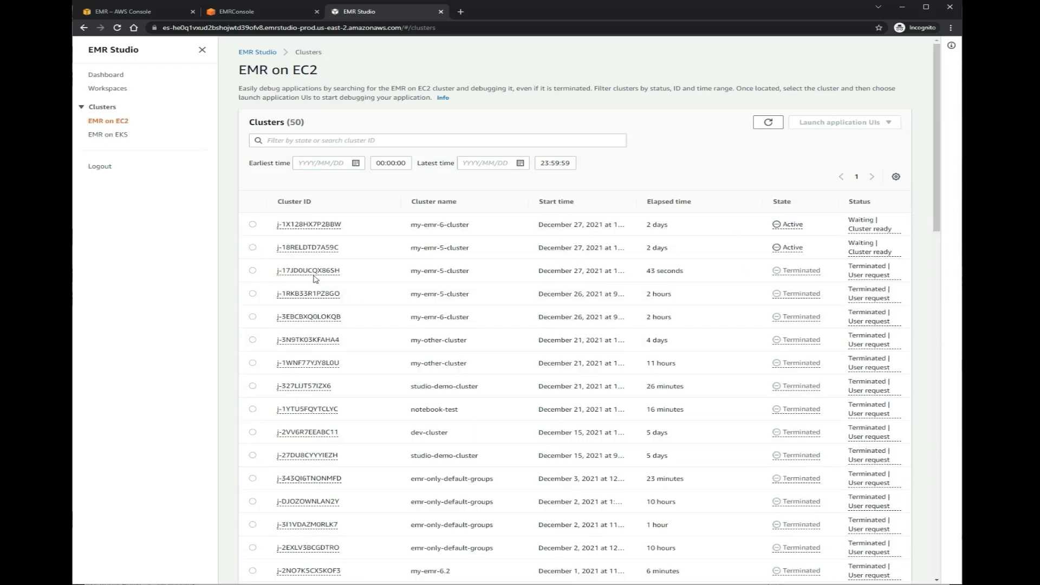
click(252, 248)
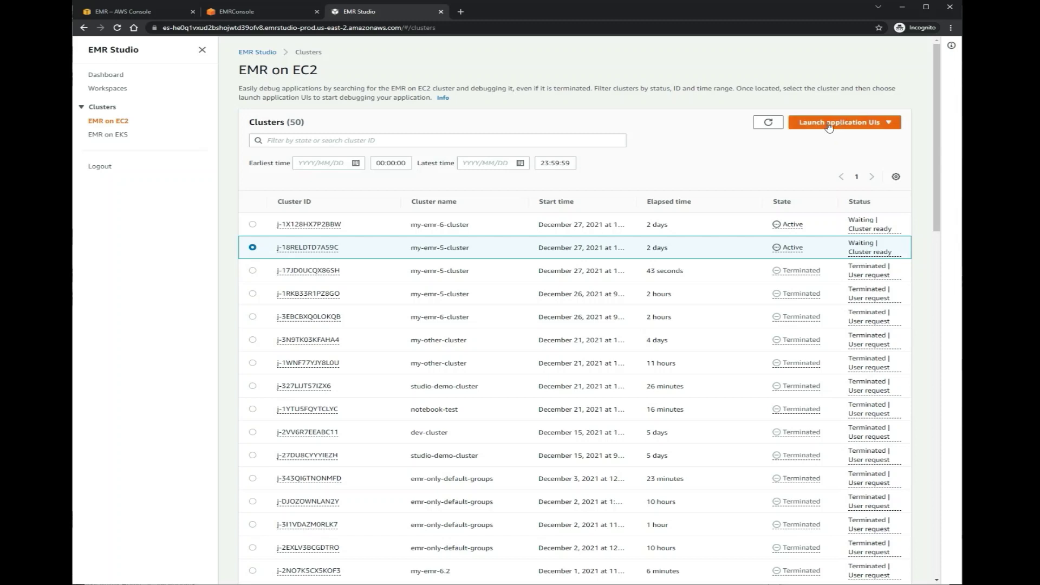
click(828, 124)
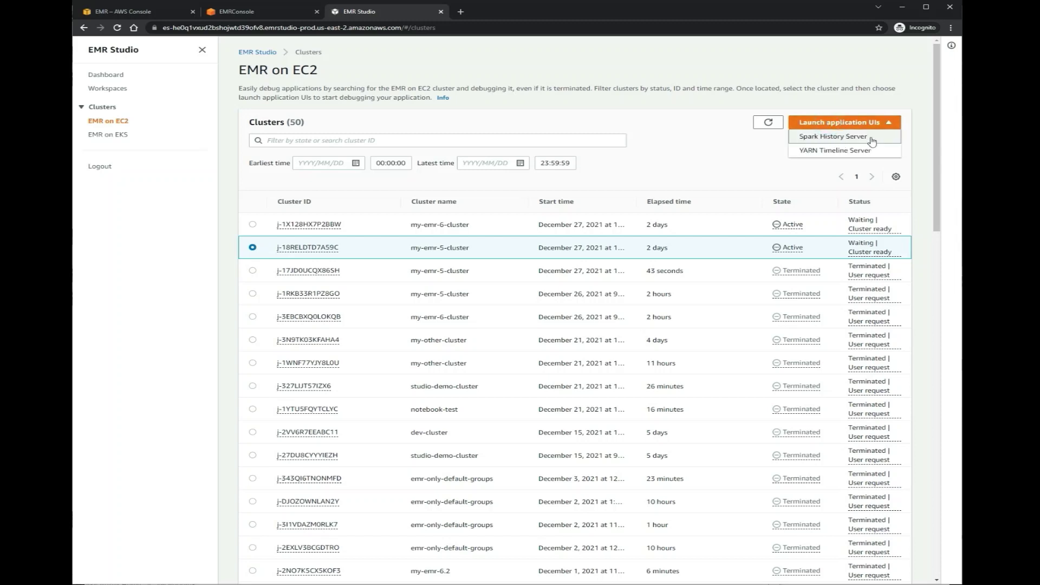
- Start creating a workspace named adi-notebook and expand its advanced configuration
click(108, 89)
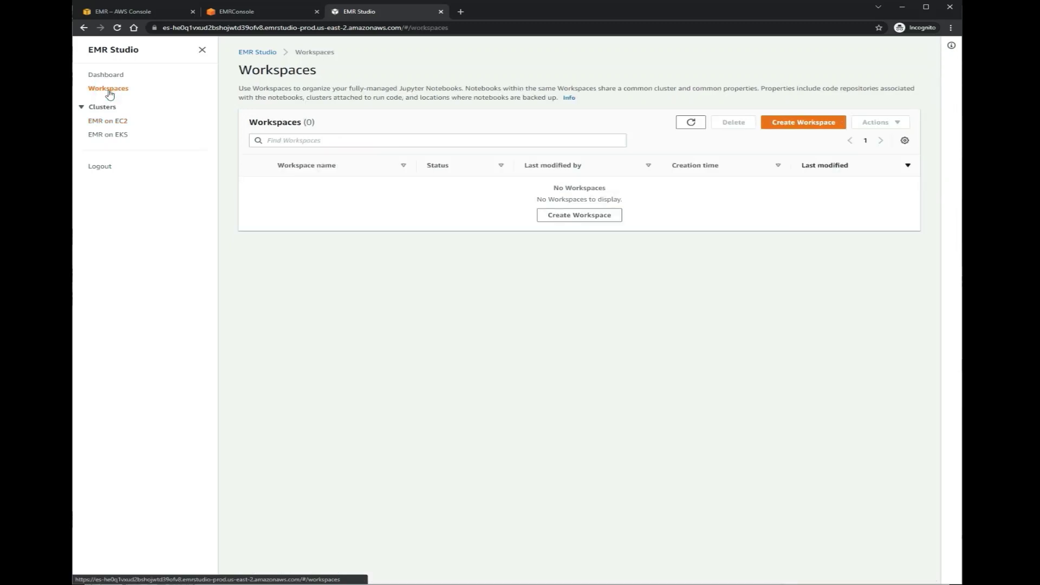
click(829, 125)
click(146, 152)
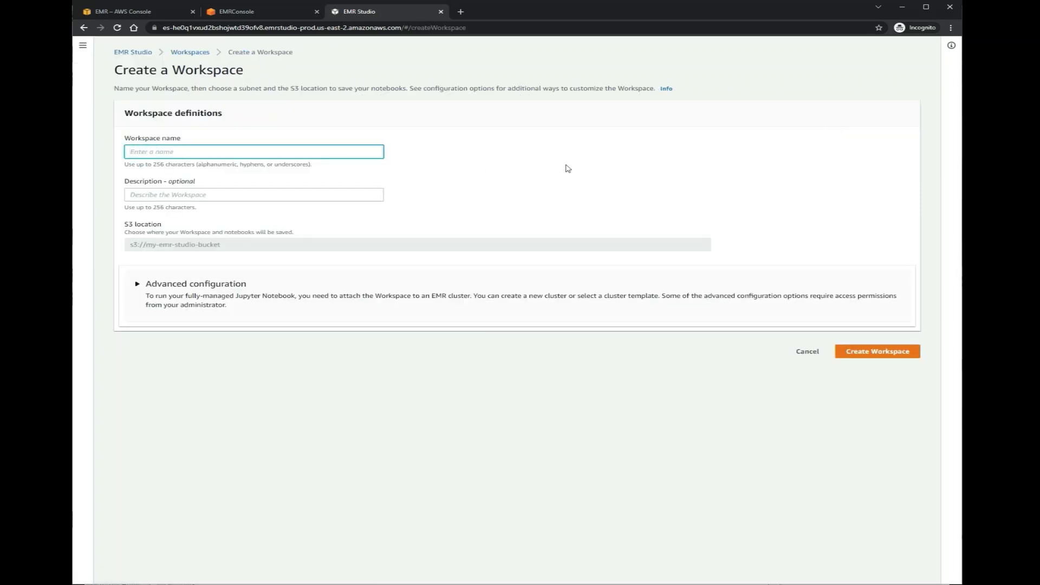
text(adi-notebook)
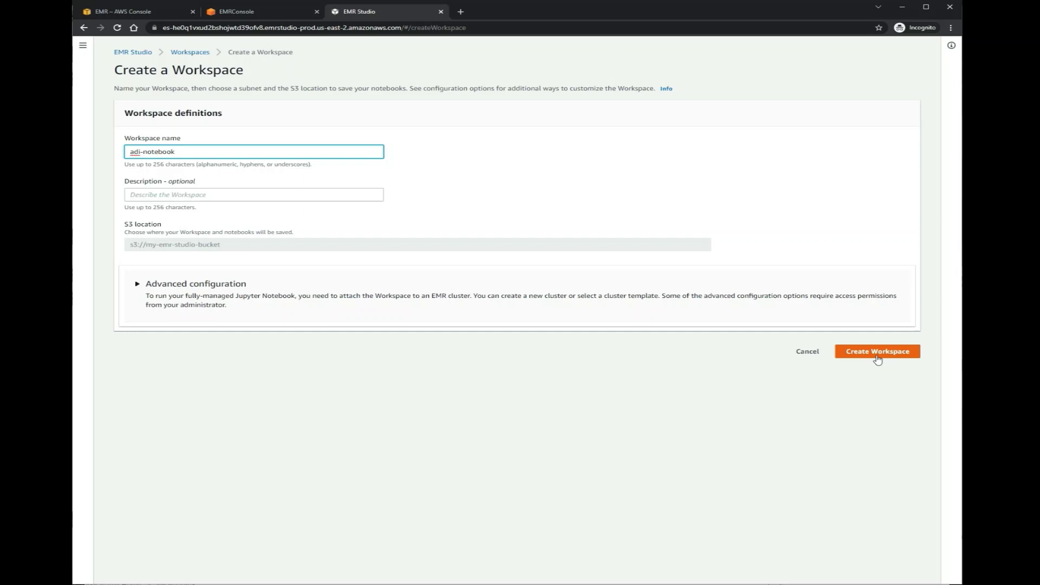
click(149, 292)
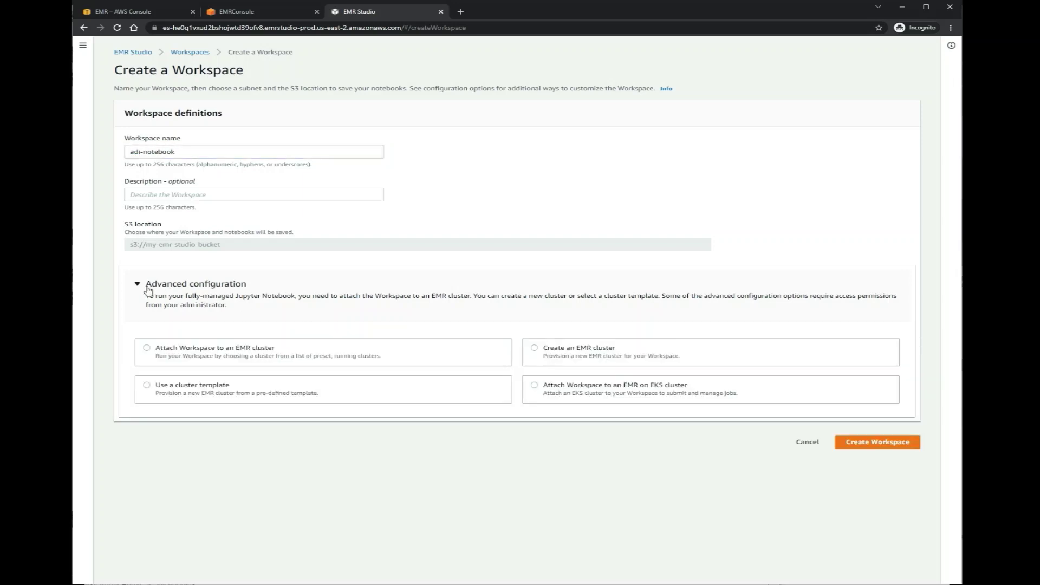
- Set the workspace to attach to the running EMR cluster my-emr-6-cluster
click(146, 349)
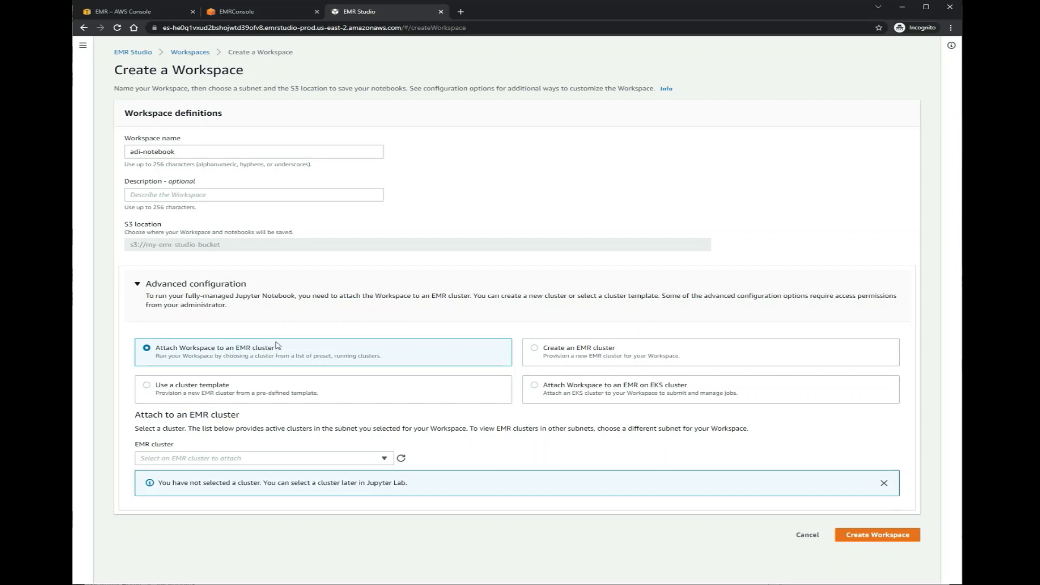
click(384, 459)
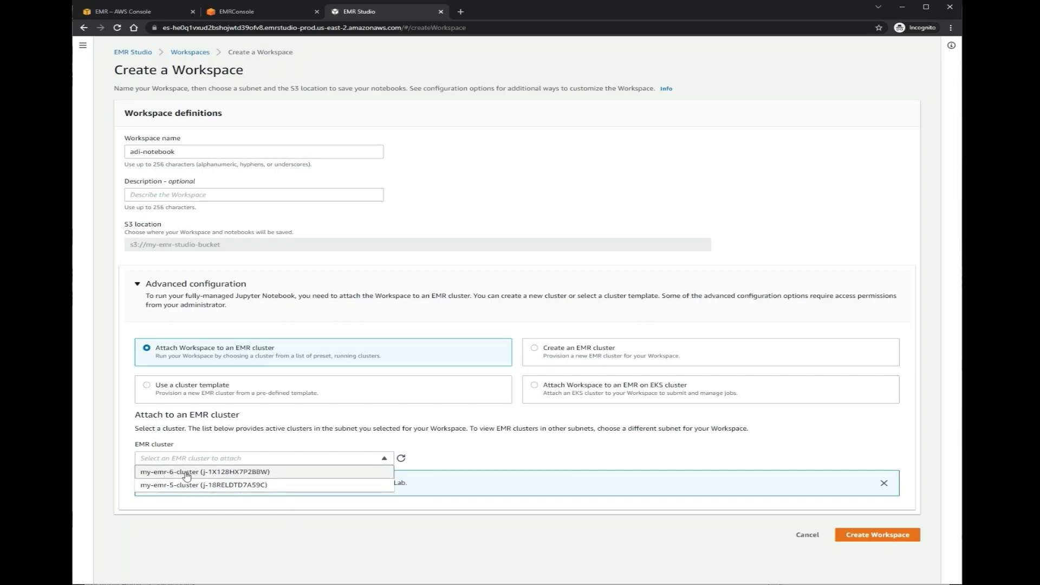
click(410, 442)
click(368, 458)
click(353, 473)
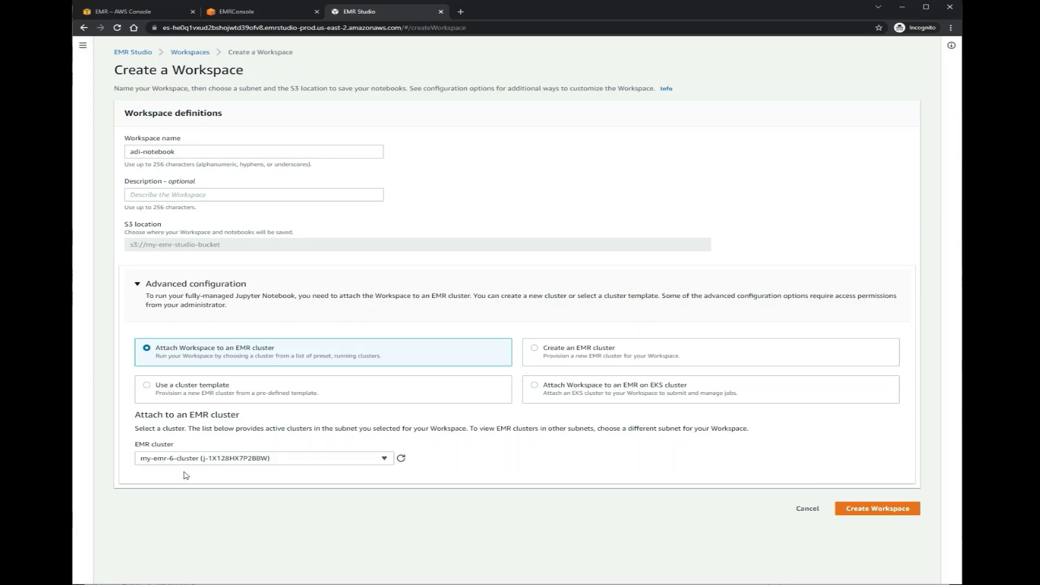
- Switch the workspace to creating a new EMR cluster and examine its settings and the available EMR releases
click(532, 347)
scroll(511, 385, down, 2)
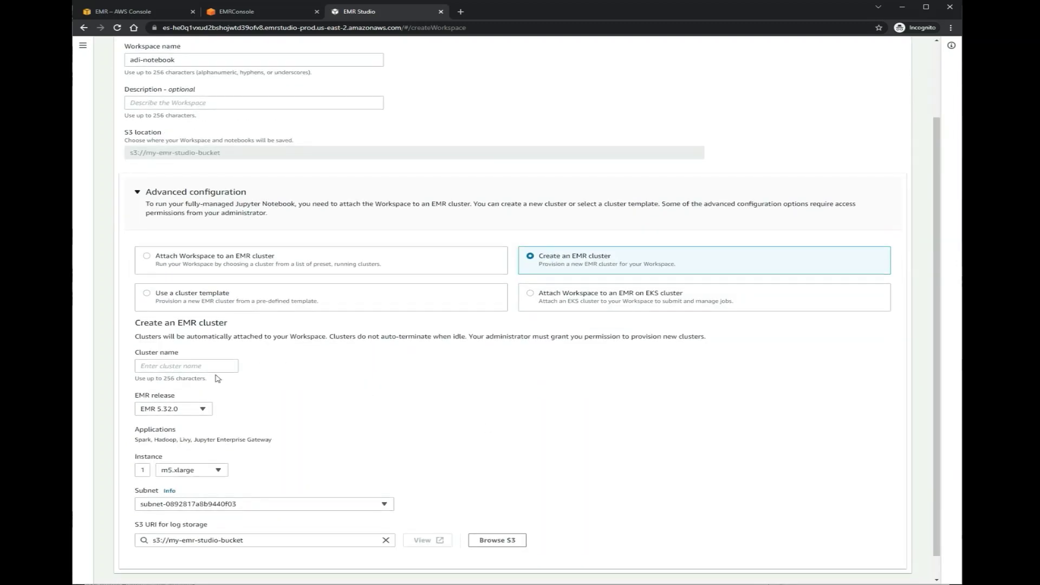
scroll(218, 377, down, 1)
click(164, 339)
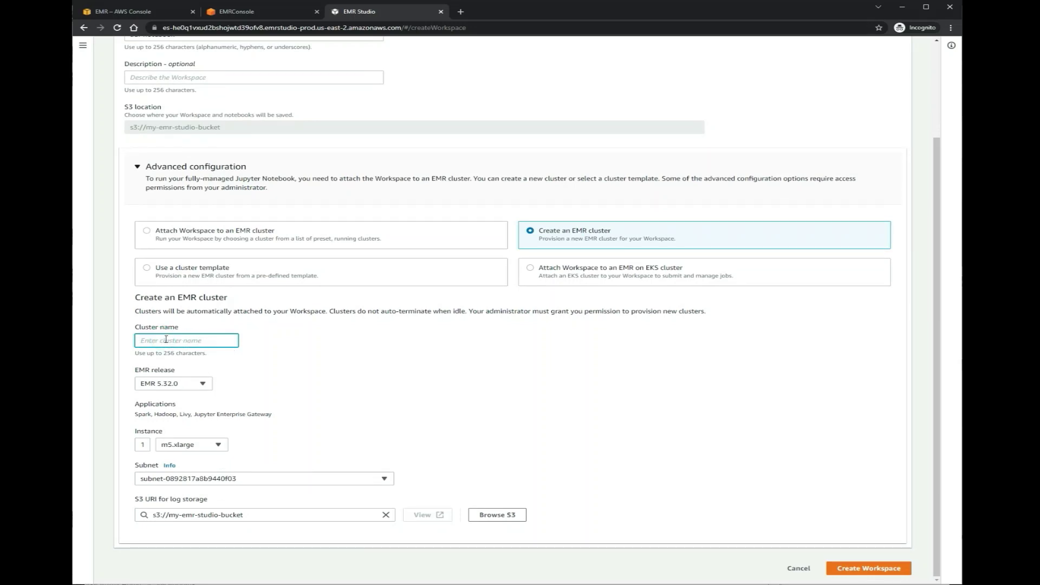
click(144, 338)
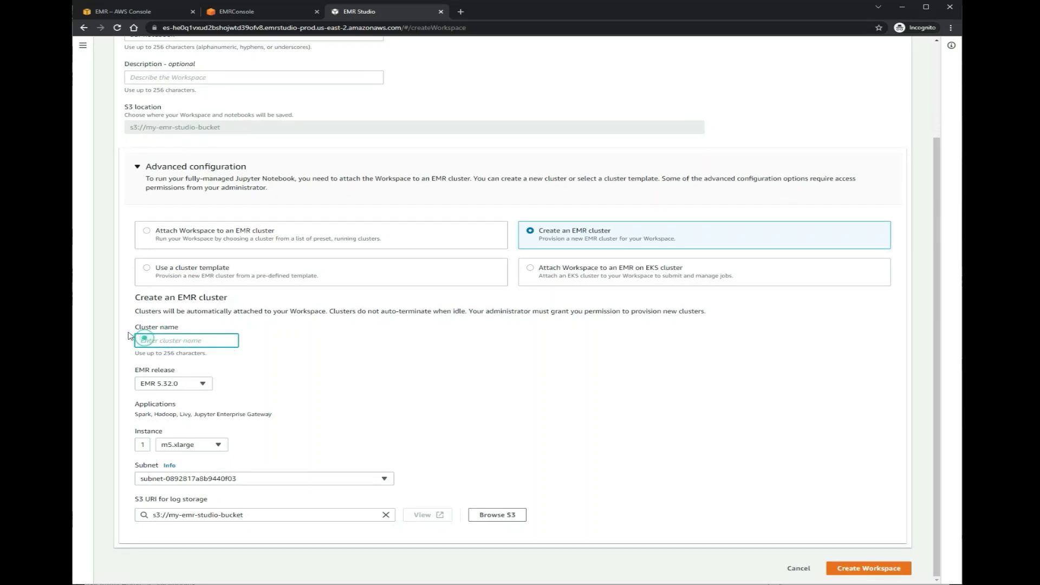
click(187, 383)
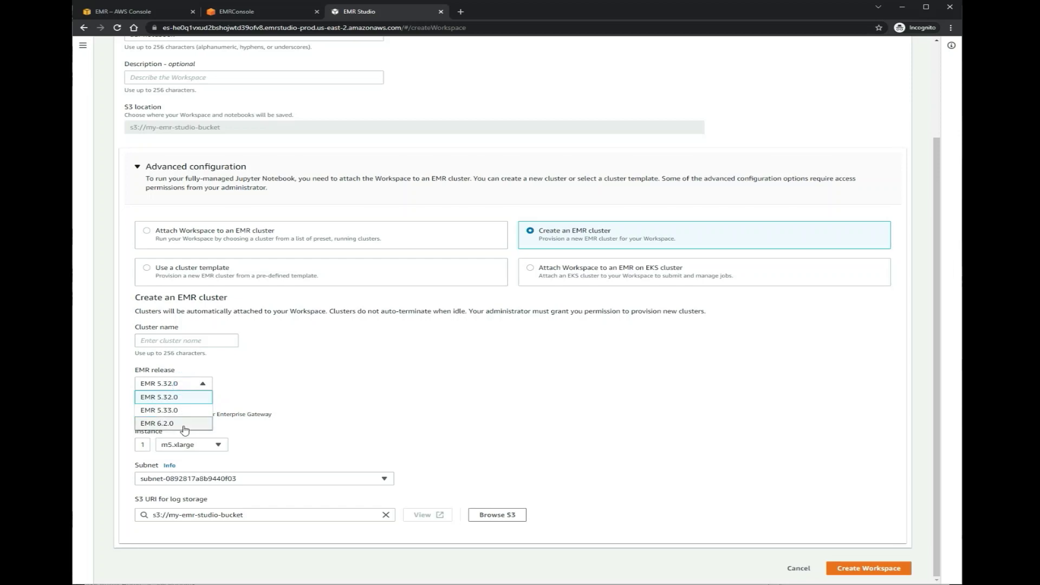
click(253, 382)
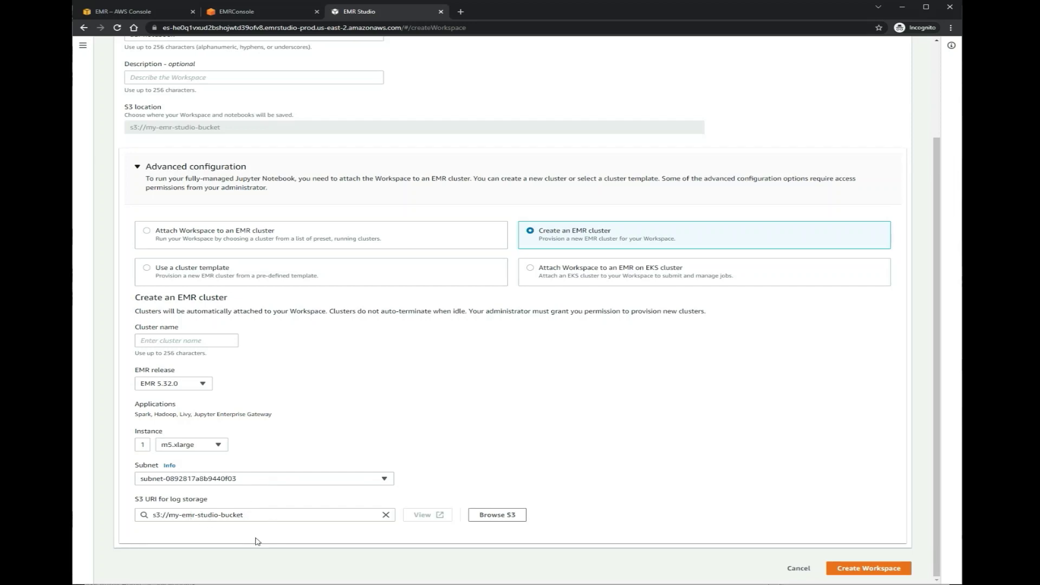
- Choose to attach the workspace to the running EMR cluster my-emr-6-cluster and create the workspace
click(148, 270)
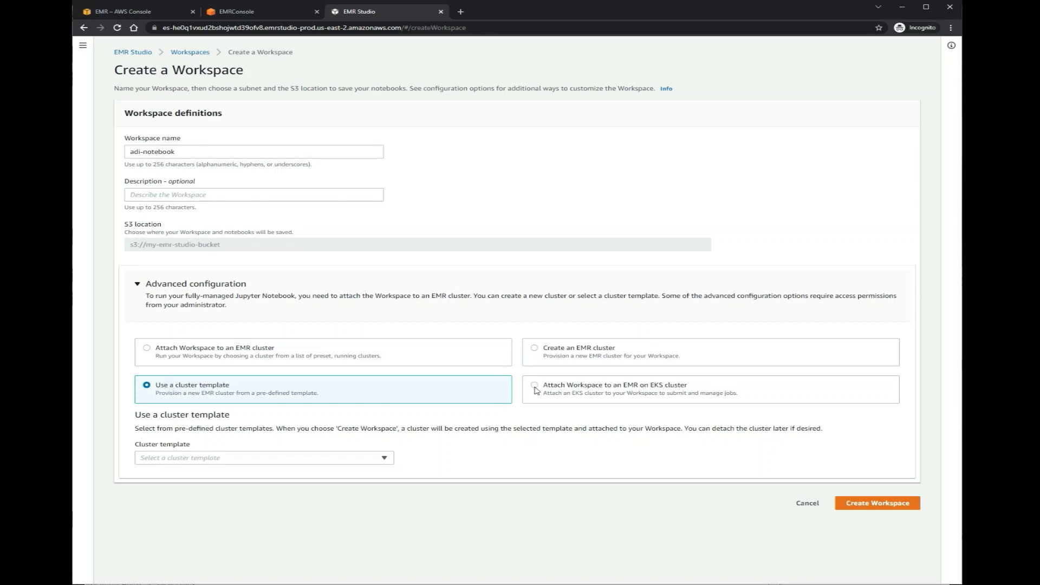
click(190, 355)
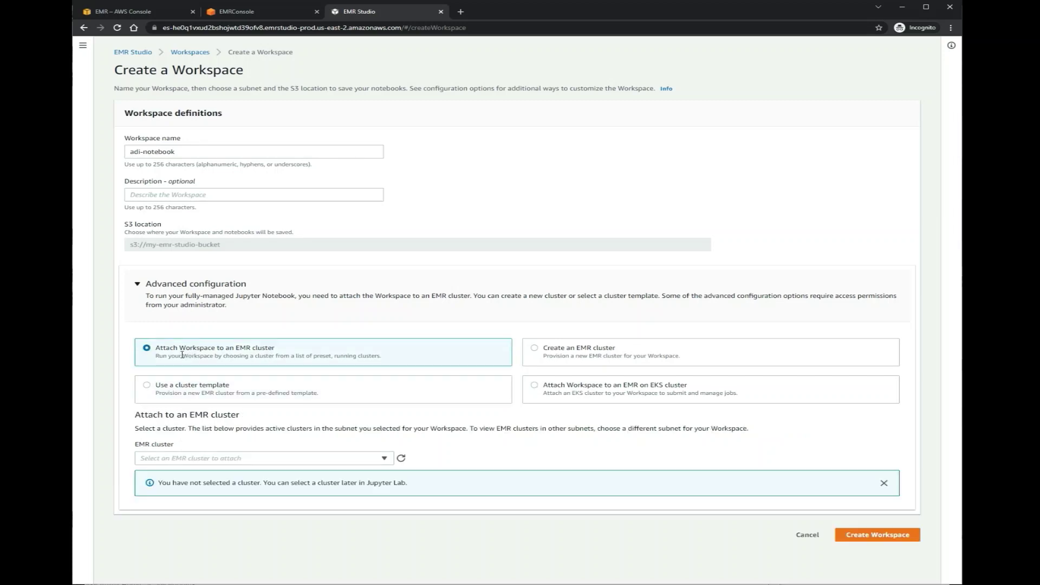
click(383, 459)
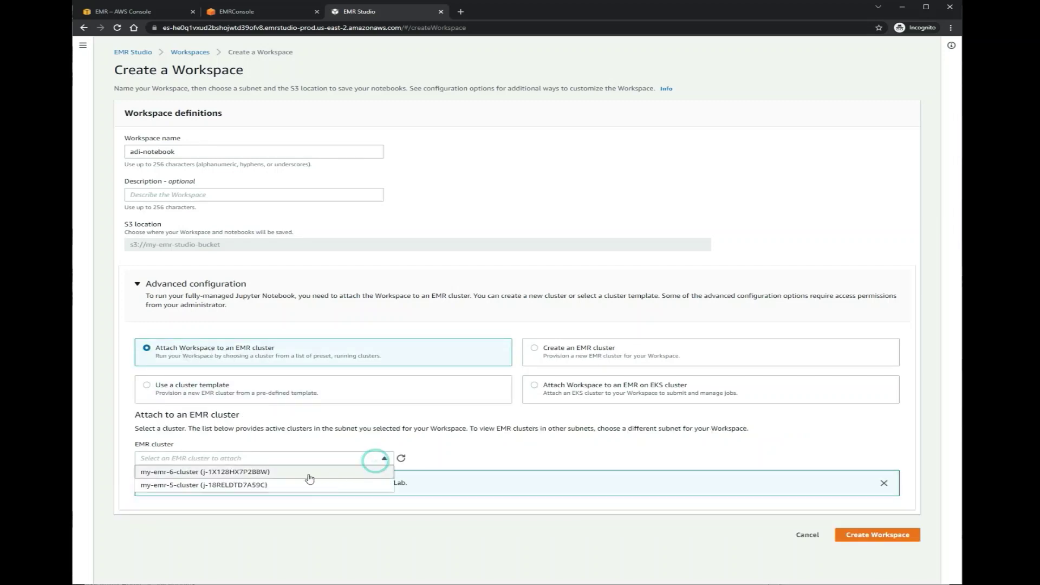
click(190, 476)
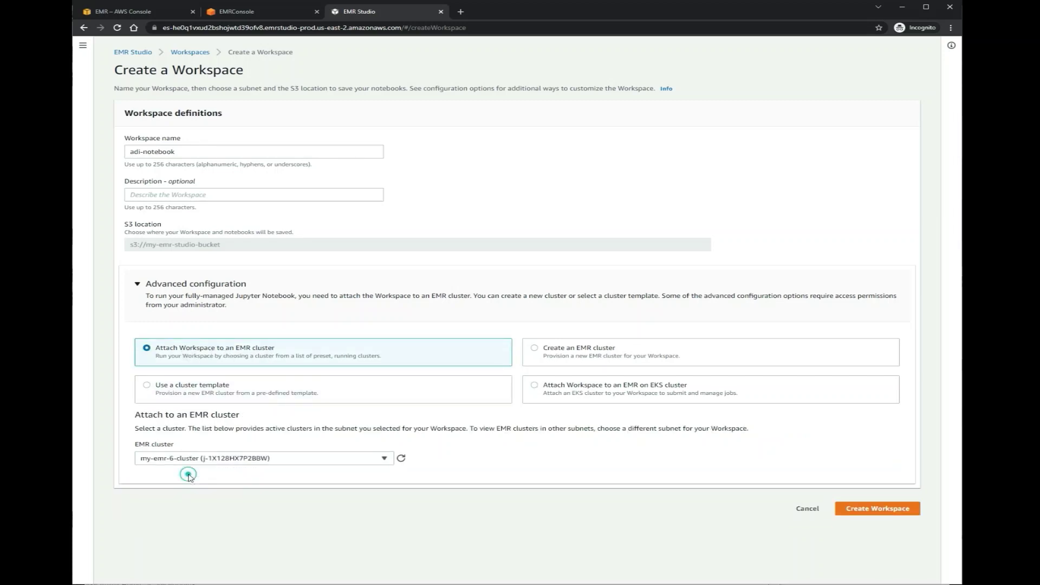
click(860, 514)
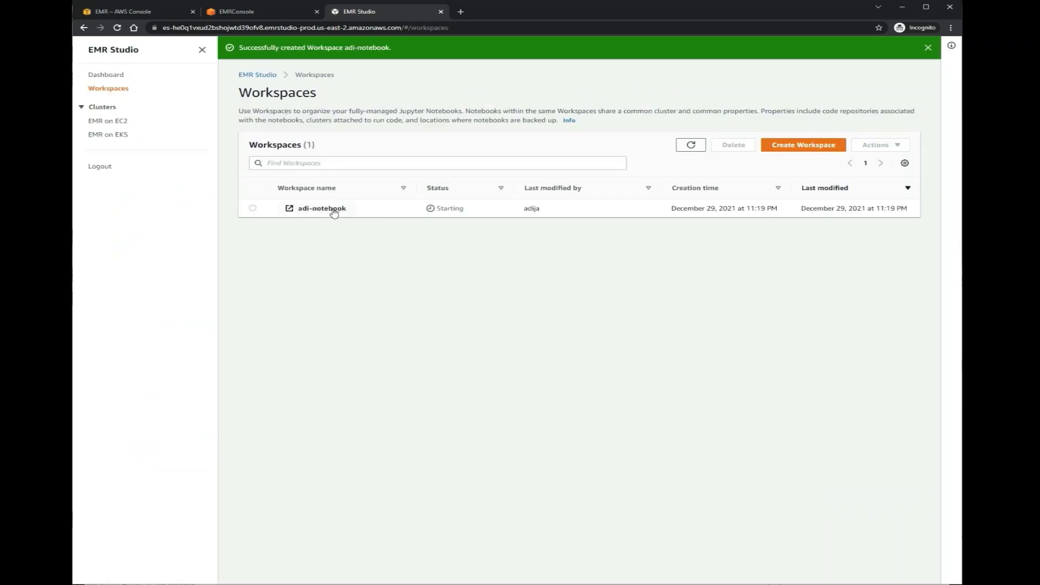
- Open the adi-notebook workspace and create a new Python 3 notebook in it
double_click(444, 208)
click(312, 211)
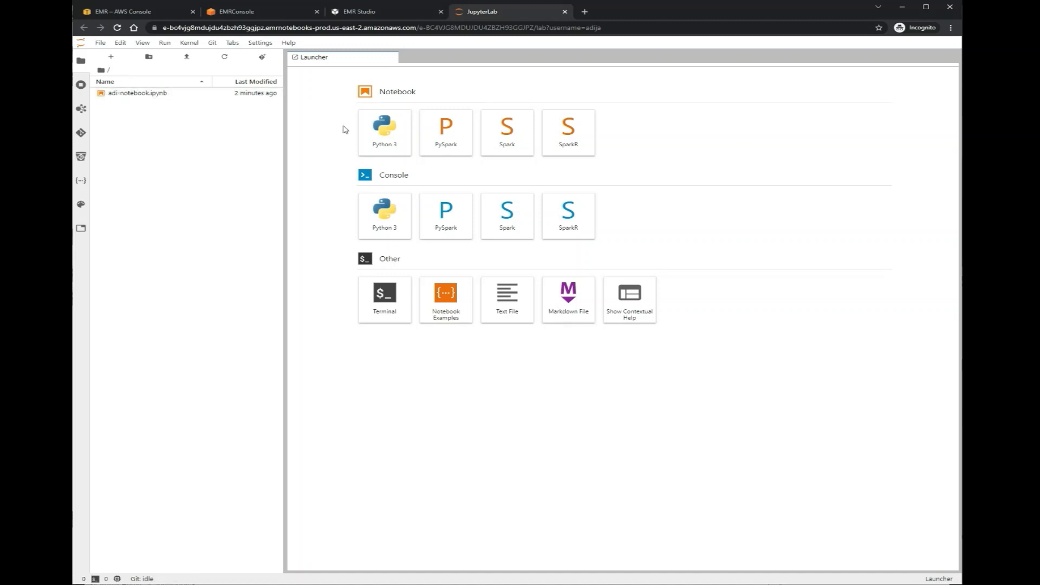
click(389, 136)
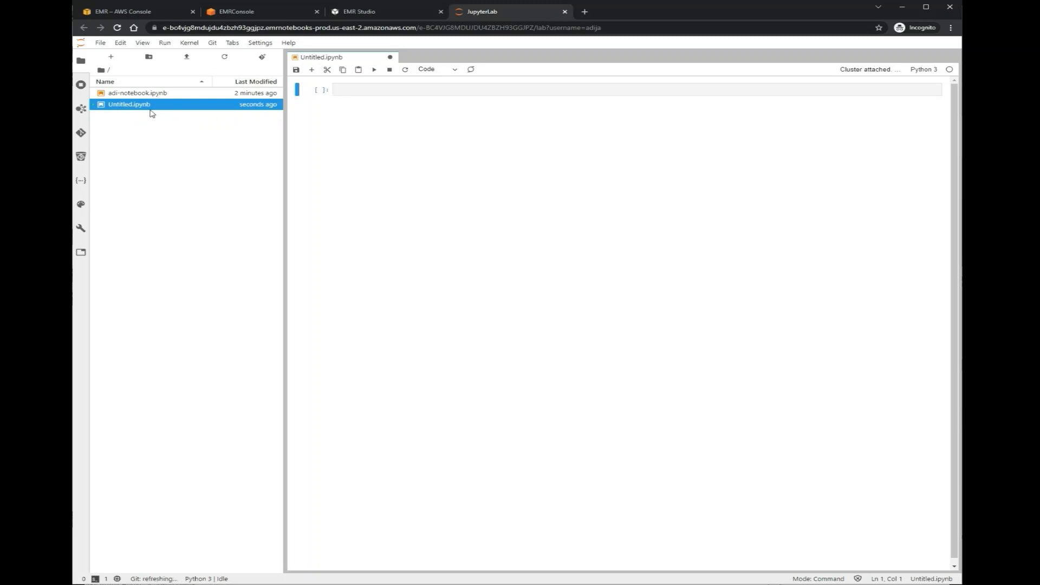
- Enter print ("hello") in the first cell of the new notebook and run it
click(355, 91)
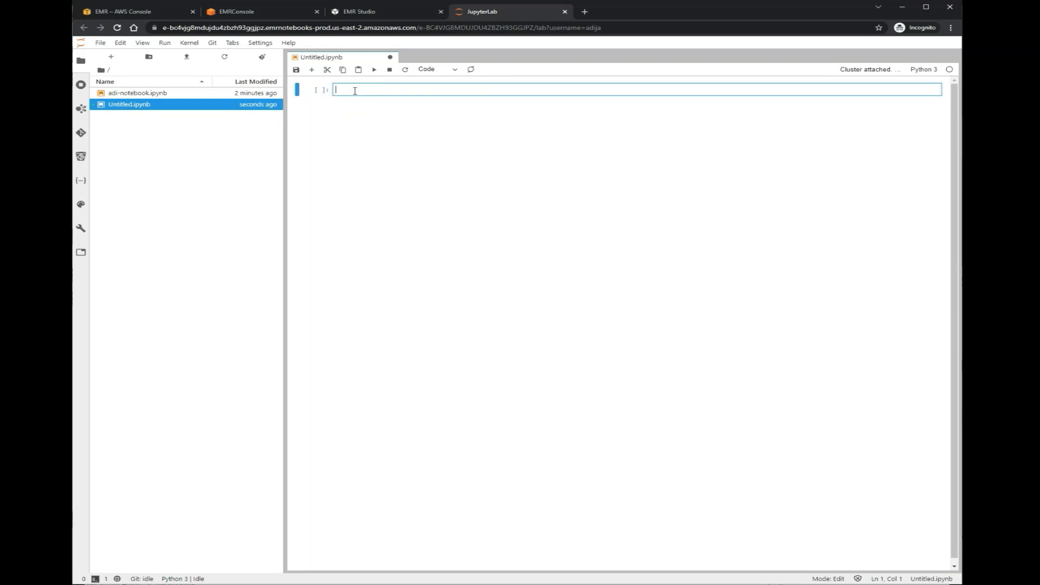
text(print("hello")
key(shift+Return)
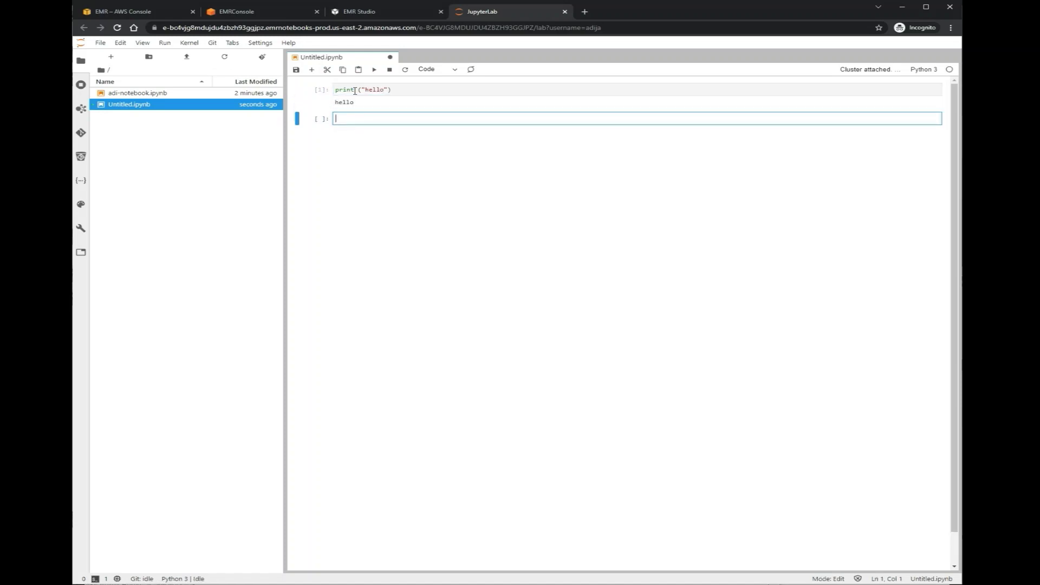
- Check the workspace's cluster attachment and link the emr-studio-examples Git repository to the workspace
click(83, 110)
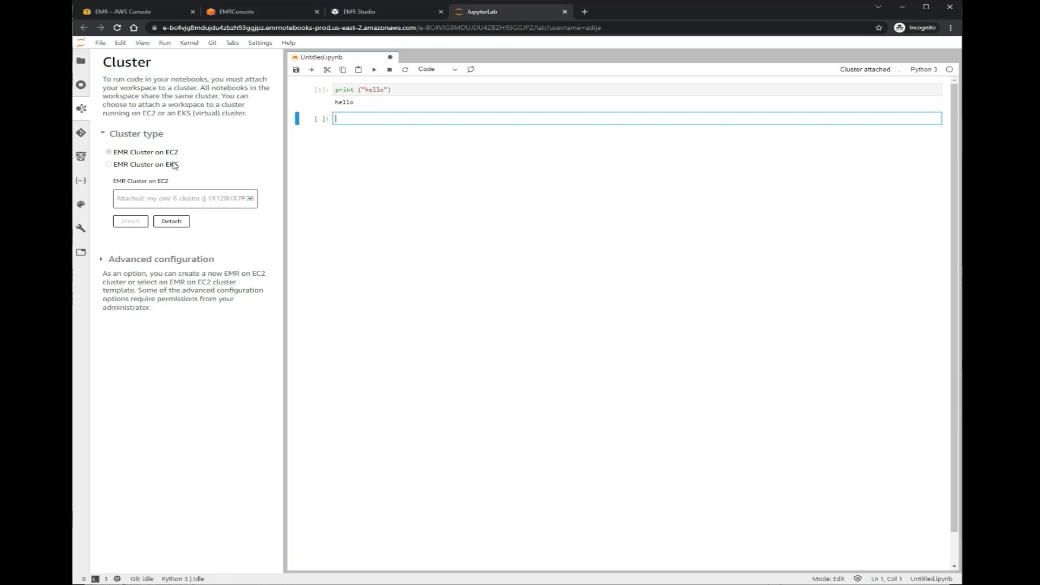
click(82, 158)
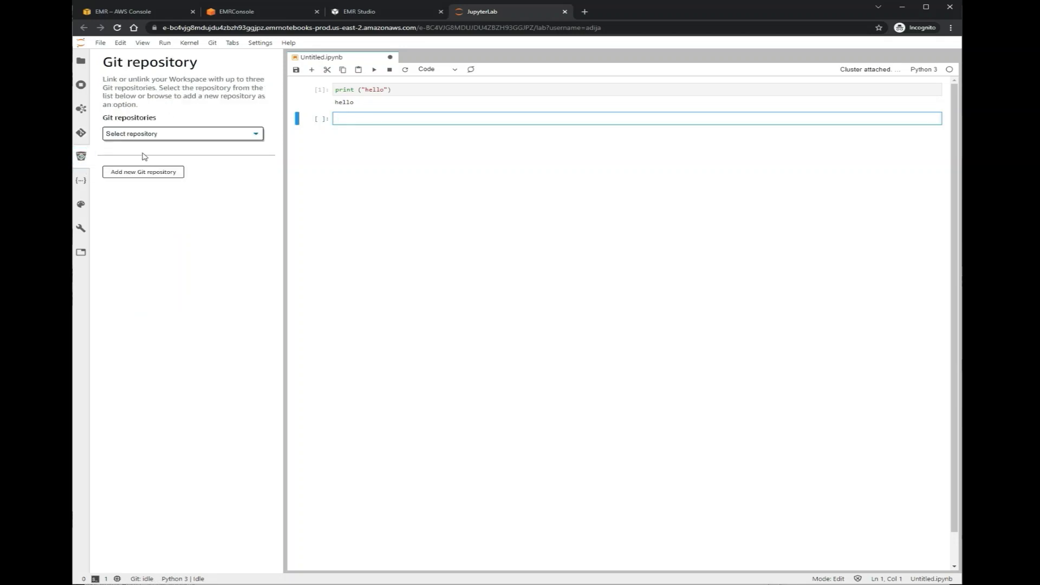
click(158, 176)
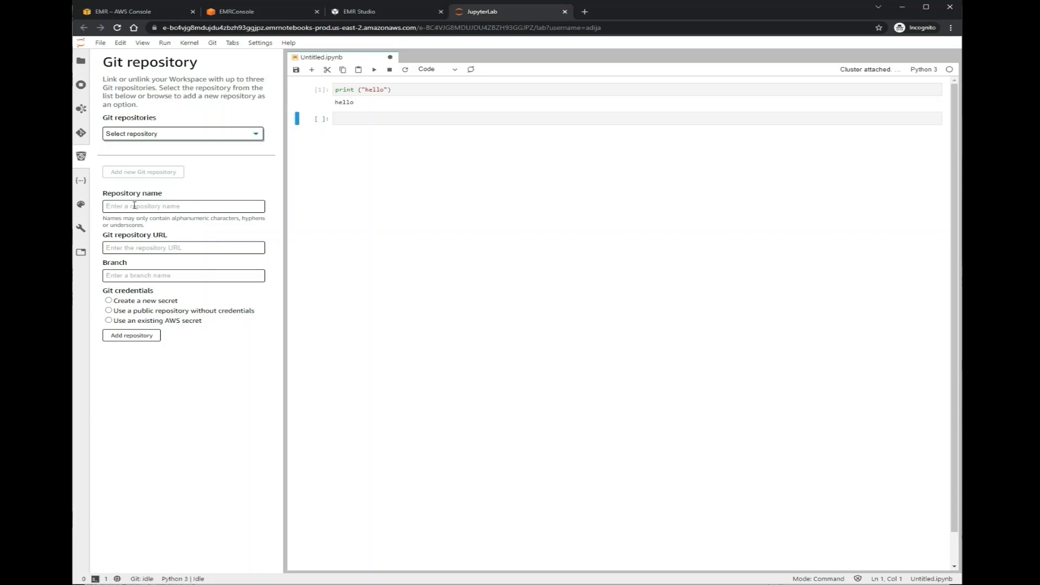
click(205, 136)
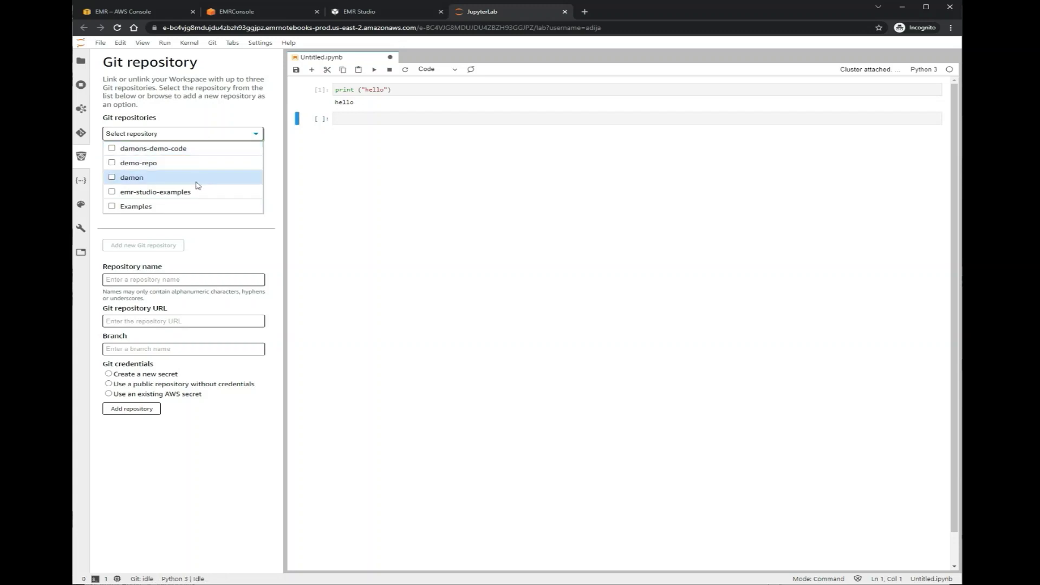
click(112, 193)
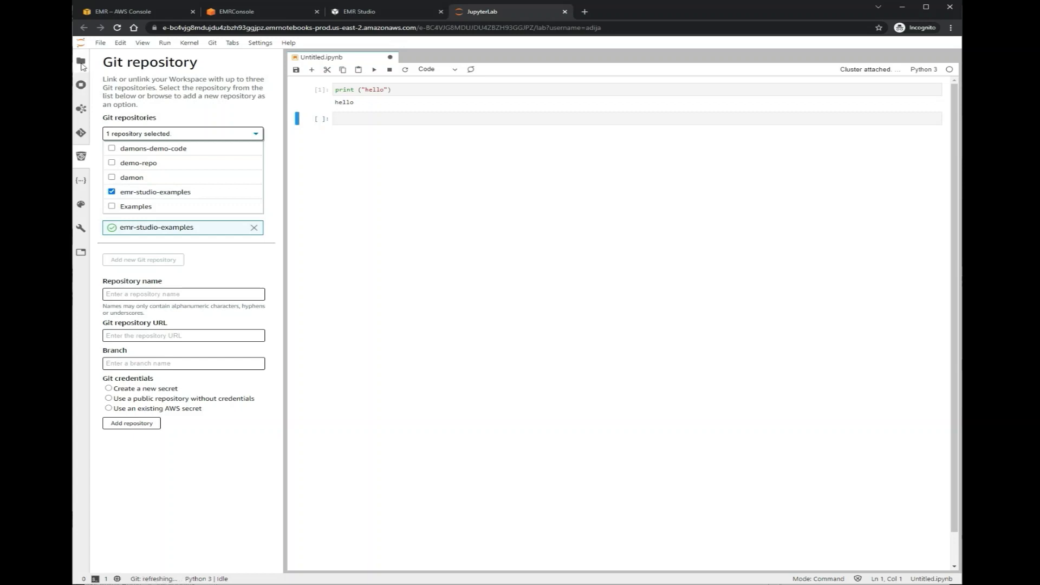
- Open the word-count-with-pyspark.ipynb notebook from the examples folder of the emr-studio-examples repository
click(81, 64)
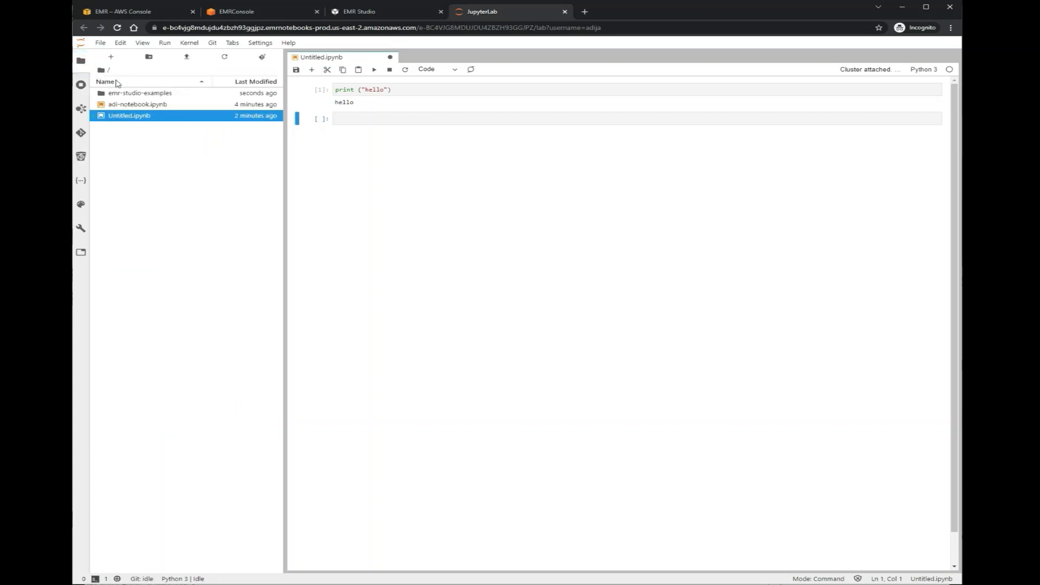
double_click(139, 93)
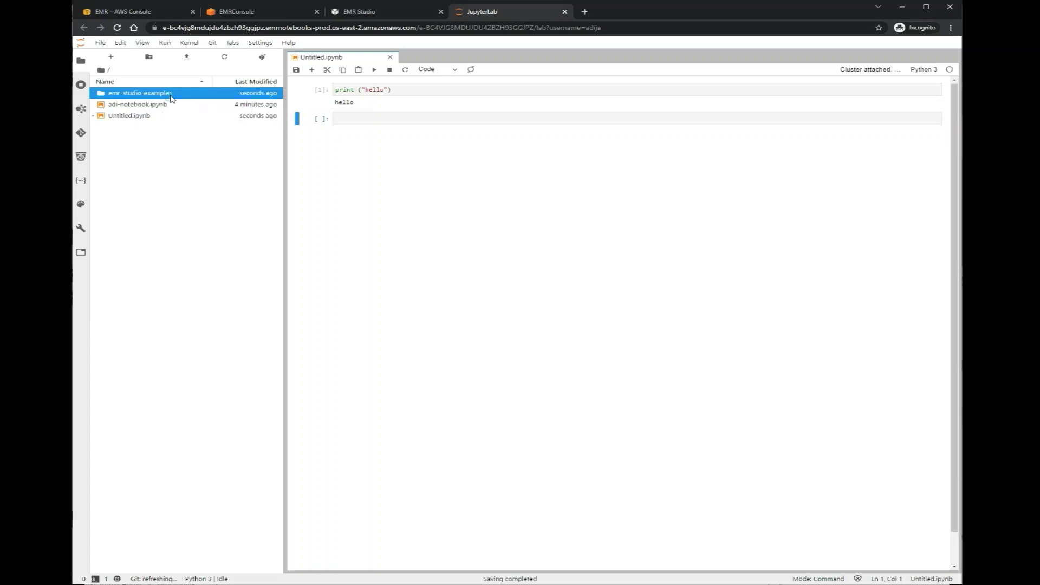
double_click(171, 95)
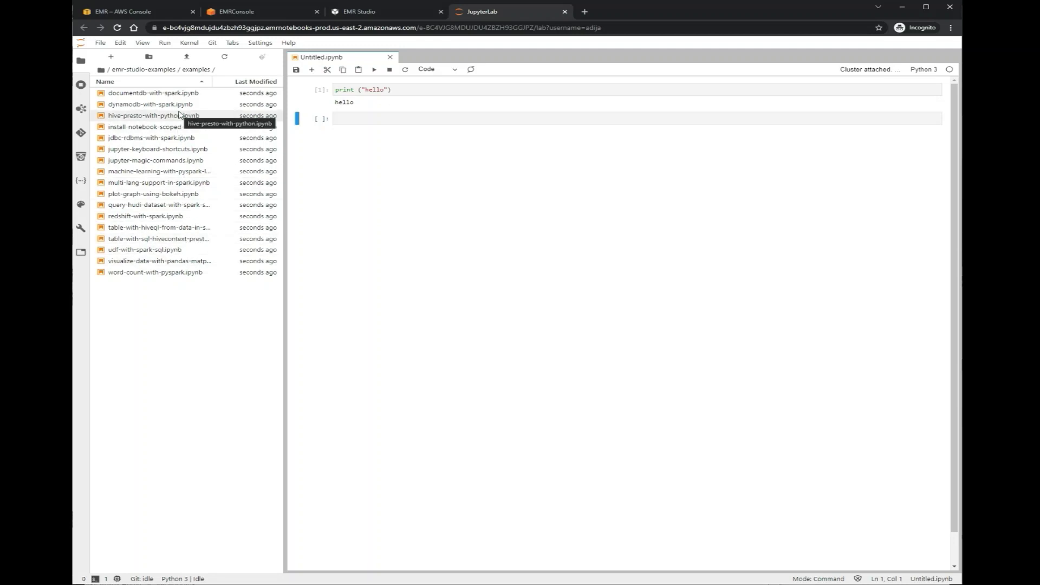
click(192, 277)
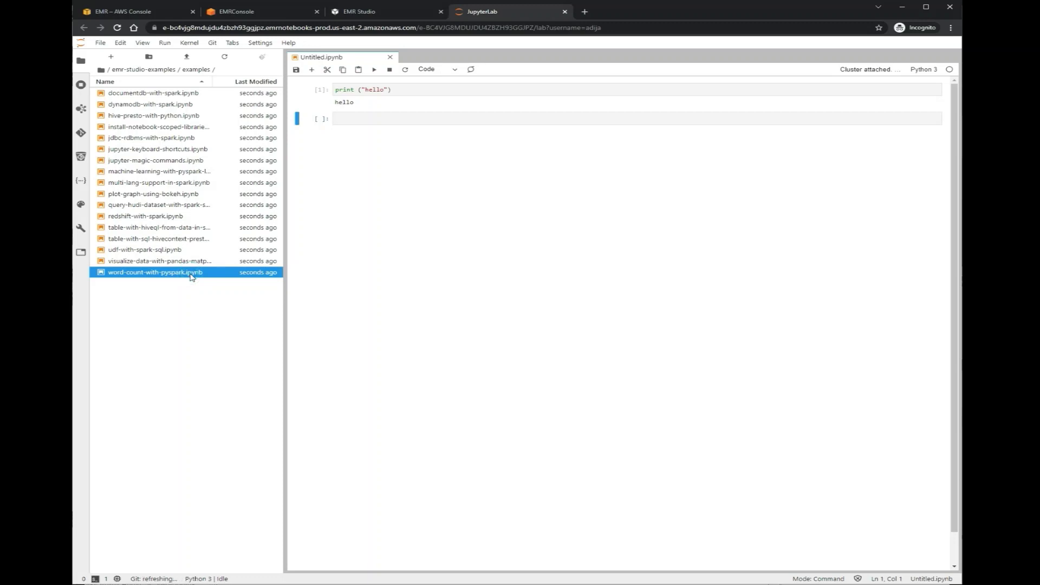
double_click(191, 272)
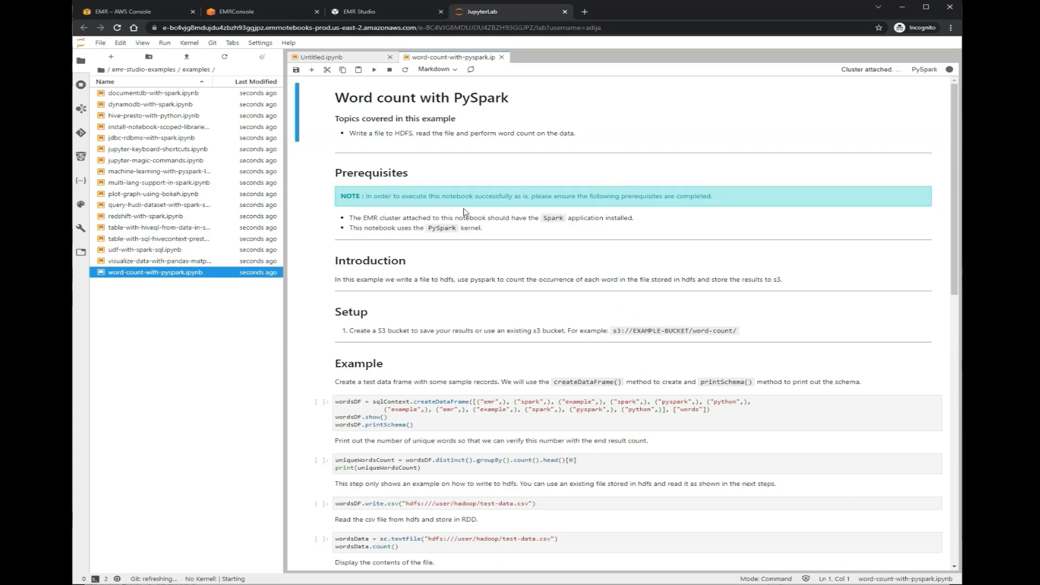
- Run the word count notebook's first code cell, which creates the wordsDF test data frame and prints its schema
scroll(463, 216, down, 3)
click(463, 243)
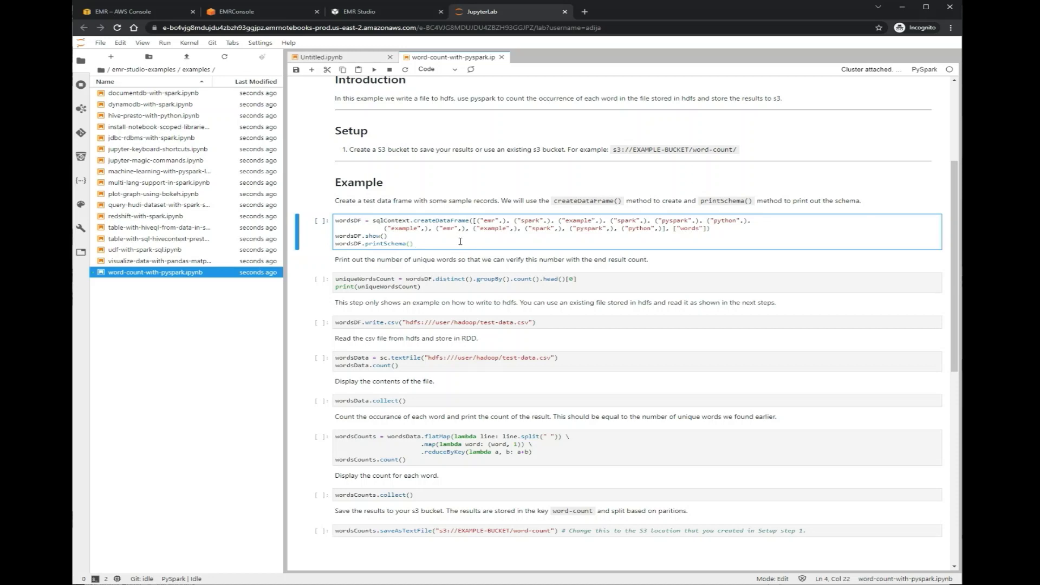
key(shift+Return)
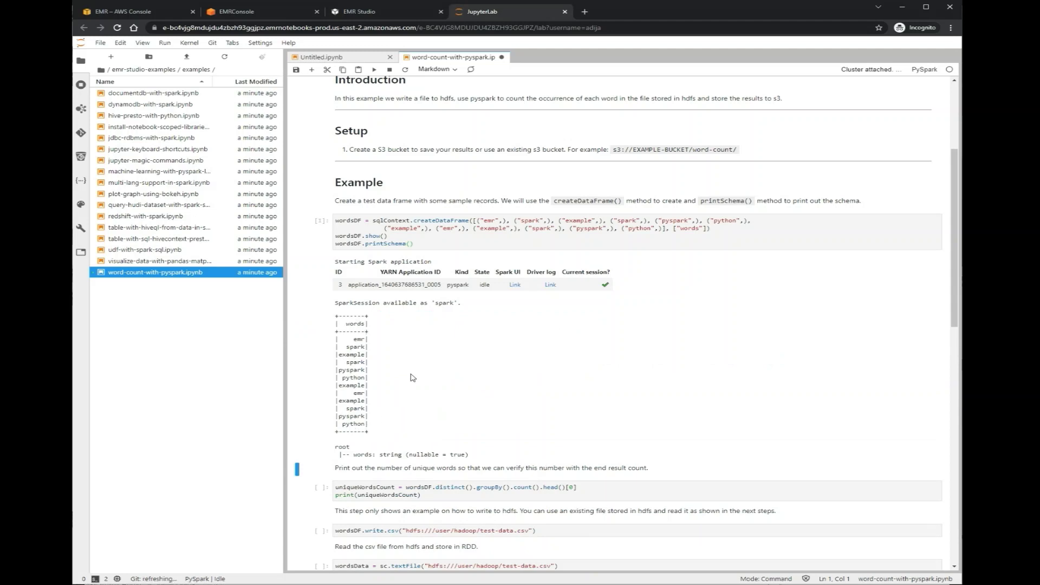
- Open the Spark UI of the notebook's Spark application and view its jobs, environment and executors
click(515, 287)
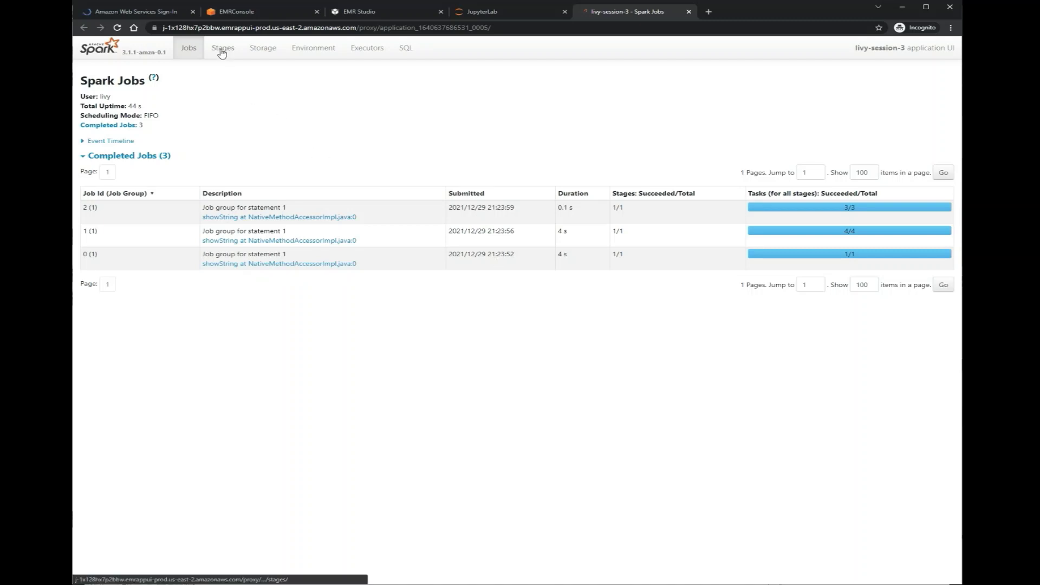
click(311, 48)
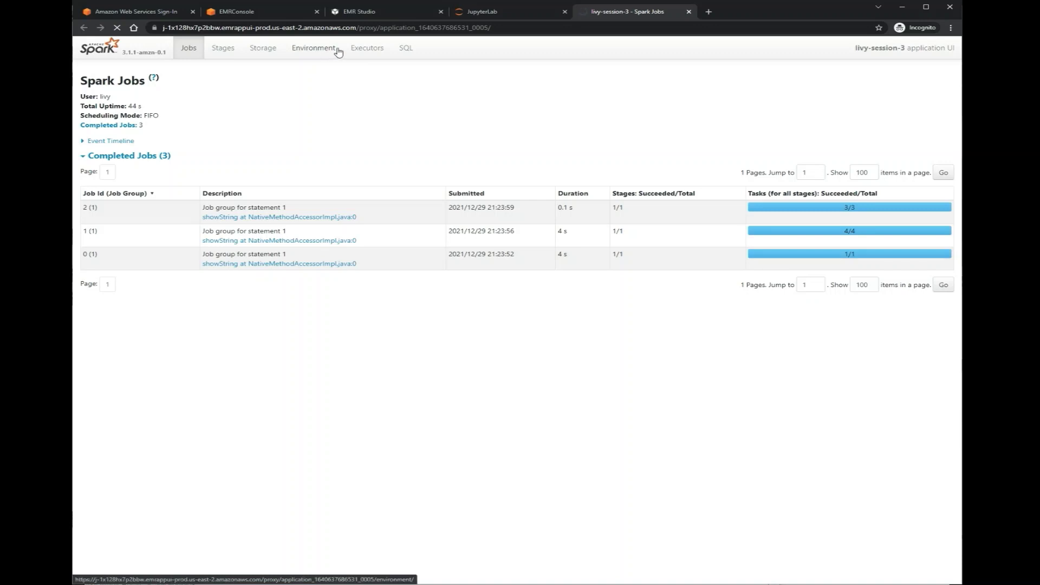
click(374, 49)
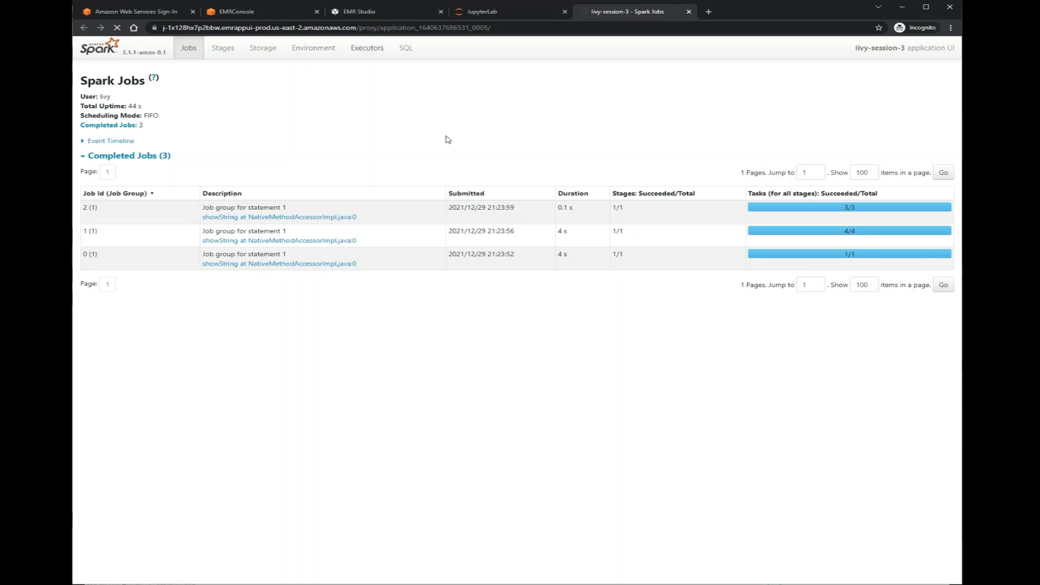
- Return to JupyterLab, open the example notebook on visualizing data with pandas and matplotlib, and run its %pip install matplotlib cell
click(495, 11)
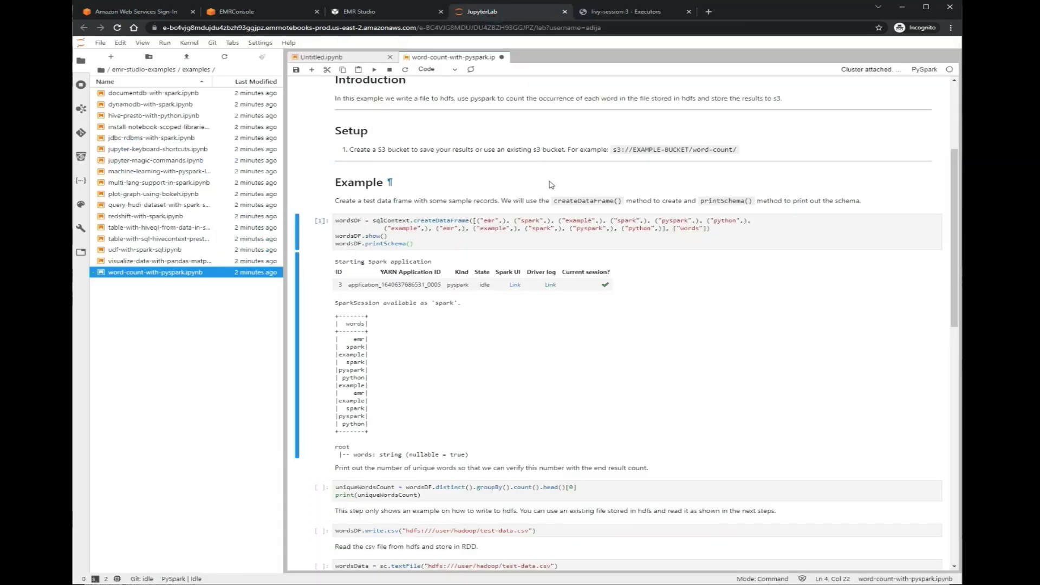
click(179, 262)
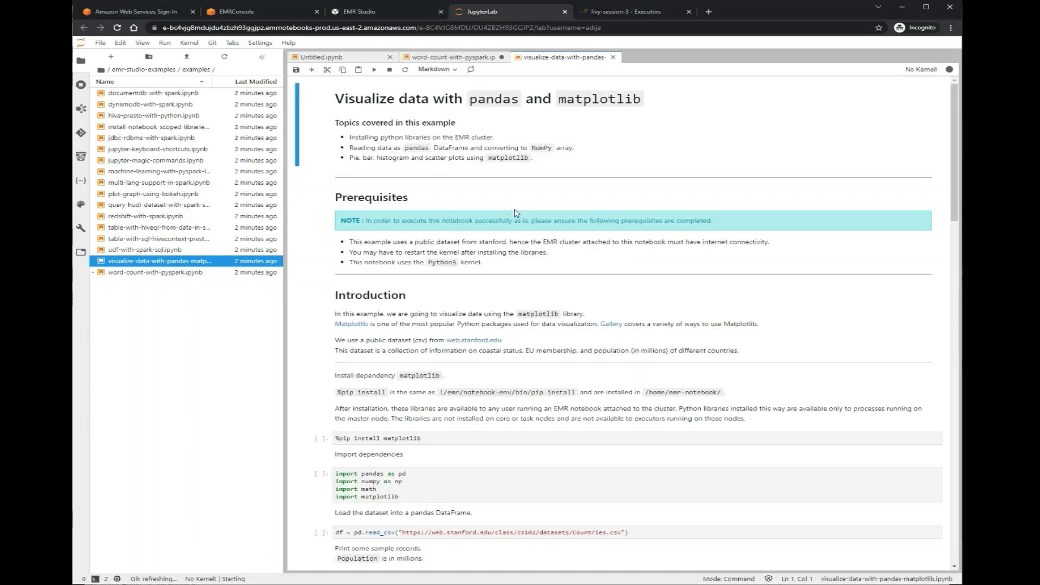
scroll(516, 212, down, 6)
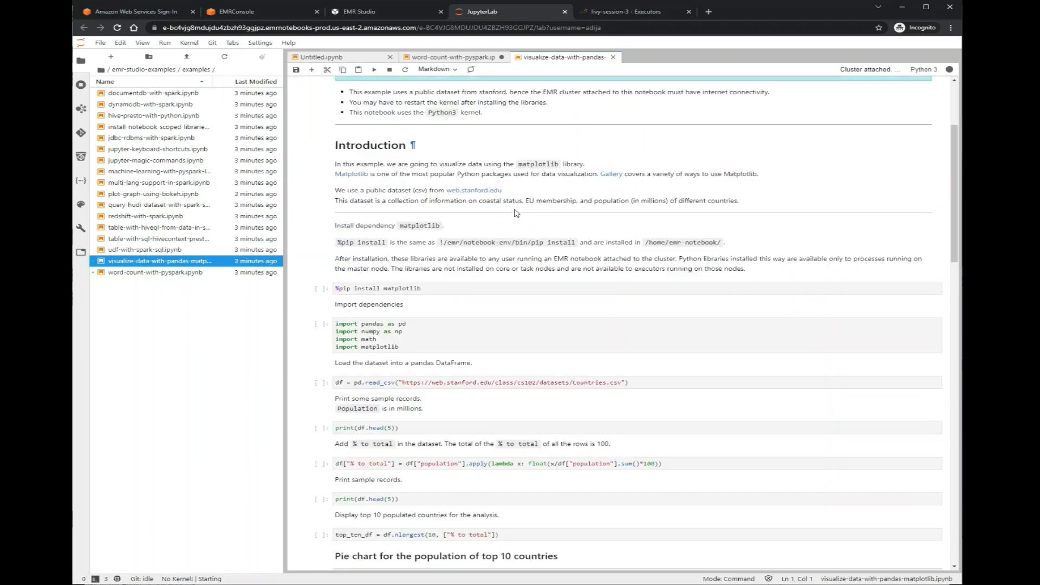
scroll(514, 210, up, 1)
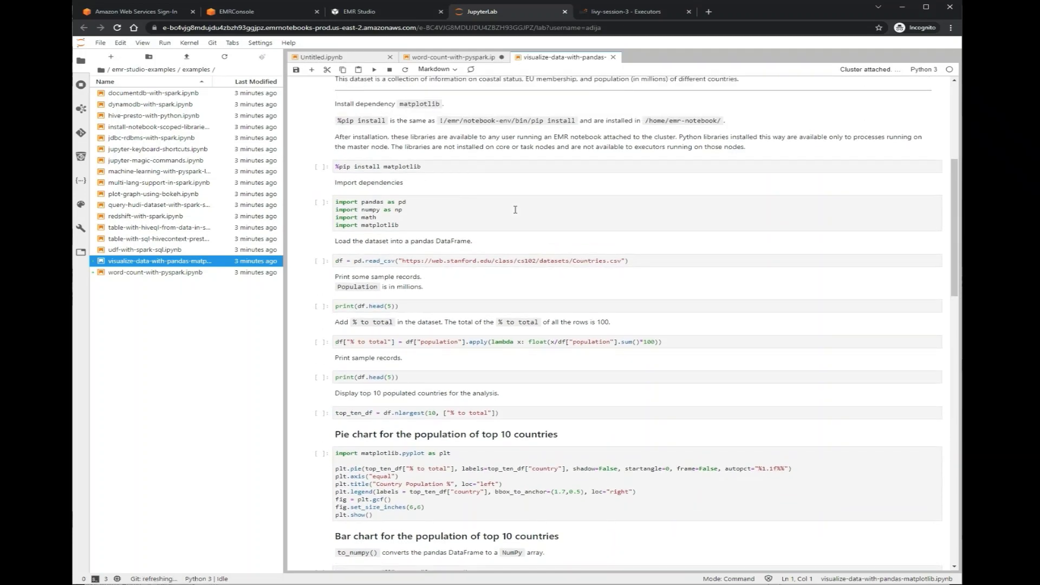
click(475, 167)
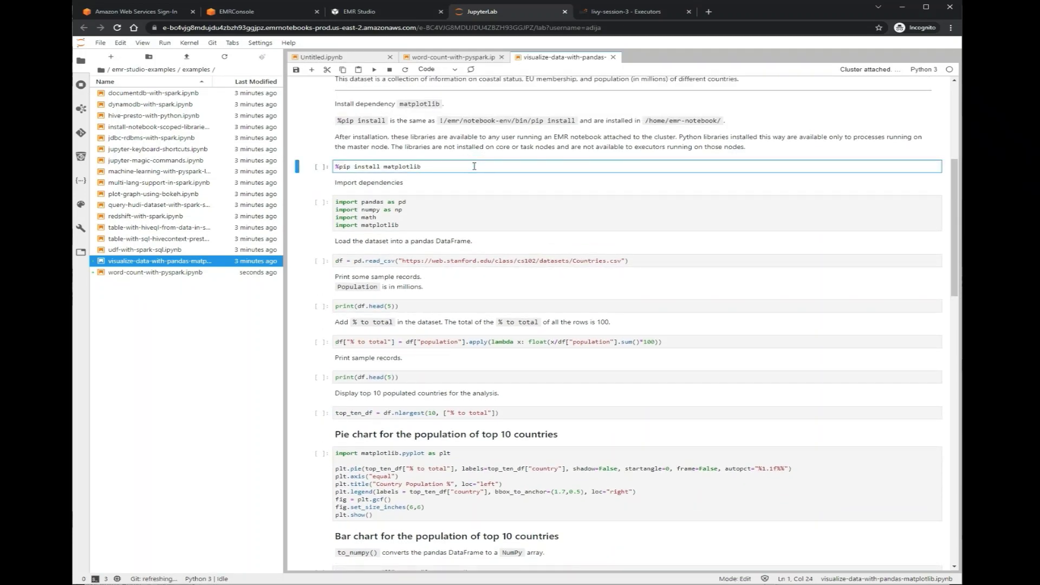
key(shift+Return)
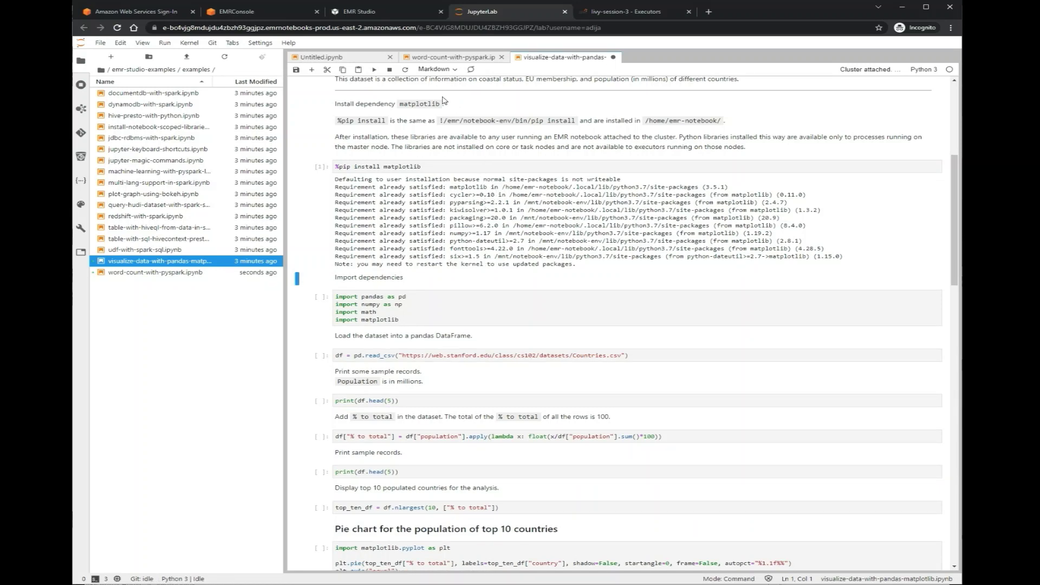
- Restart the notebook's kernel and run the cell importing pandas, numpy, math and matplotlib
click(404, 70)
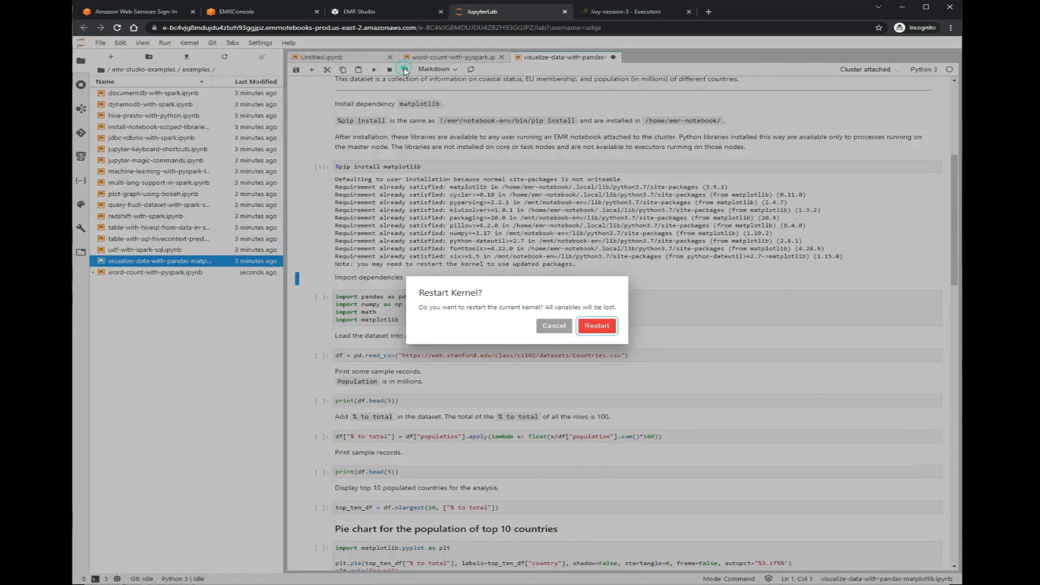
click(598, 326)
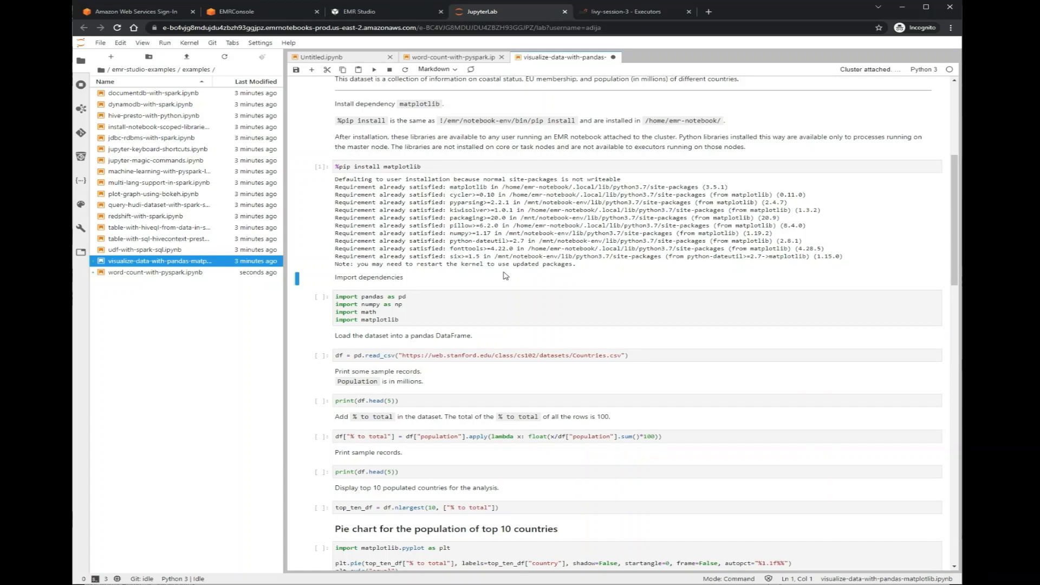
scroll(504, 276, down, 1)
click(493, 270)
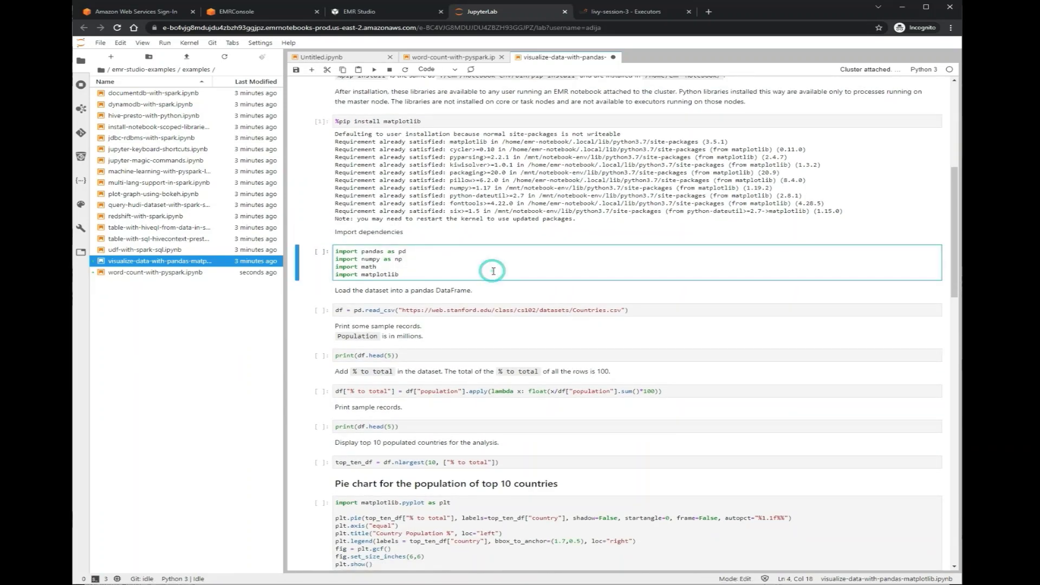
key(shift+Return)
- Run the cell that loads the Countries.csv dataset into the pandas DataFrame df
scroll(493, 271, down, 1)
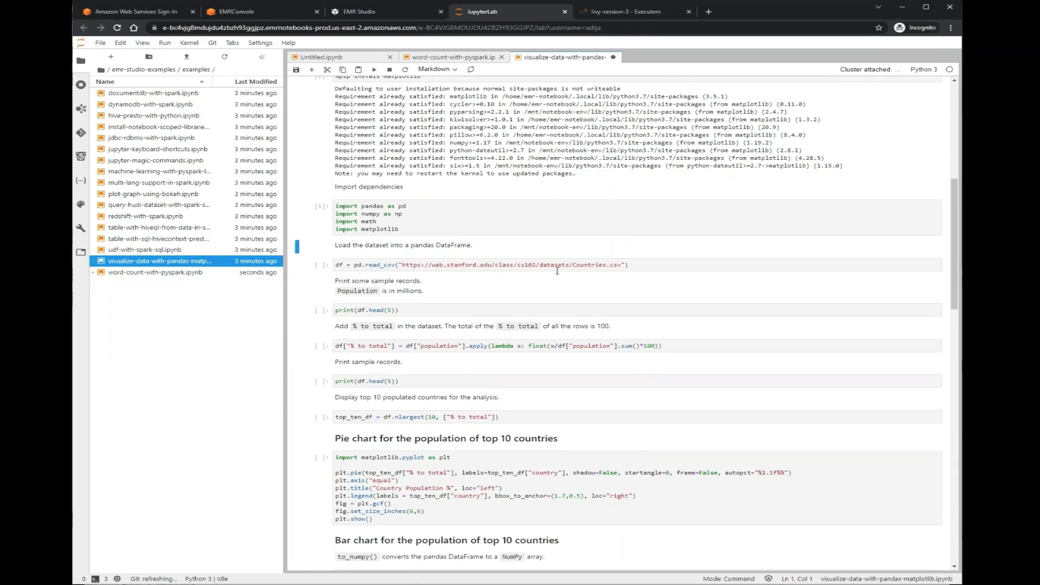
click(651, 266)
key(shift+Return)
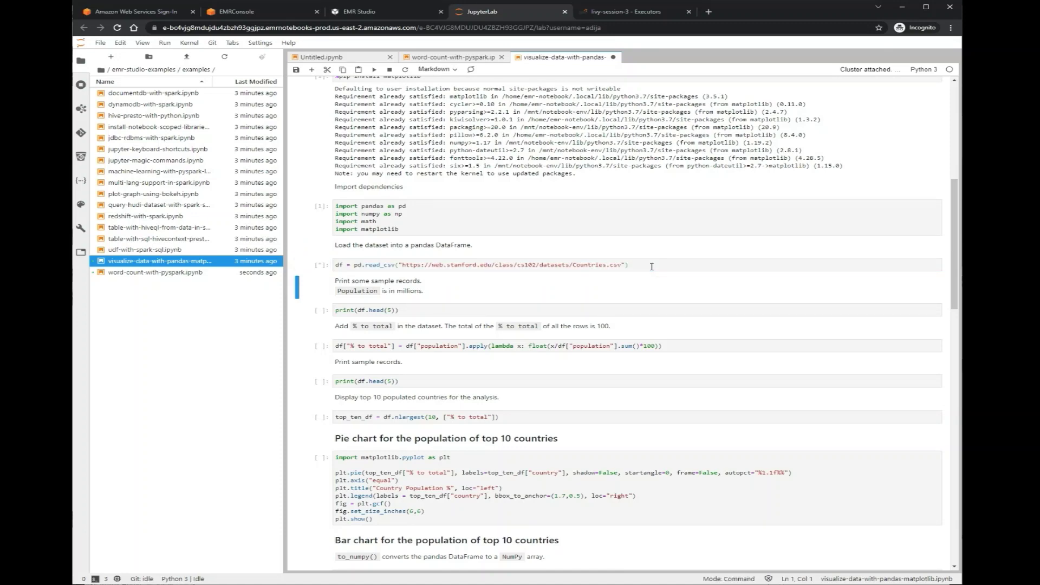
- Run the first print(df.head(5)) cell to print sample records of the countries dataset
scroll(651, 266, down, 1)
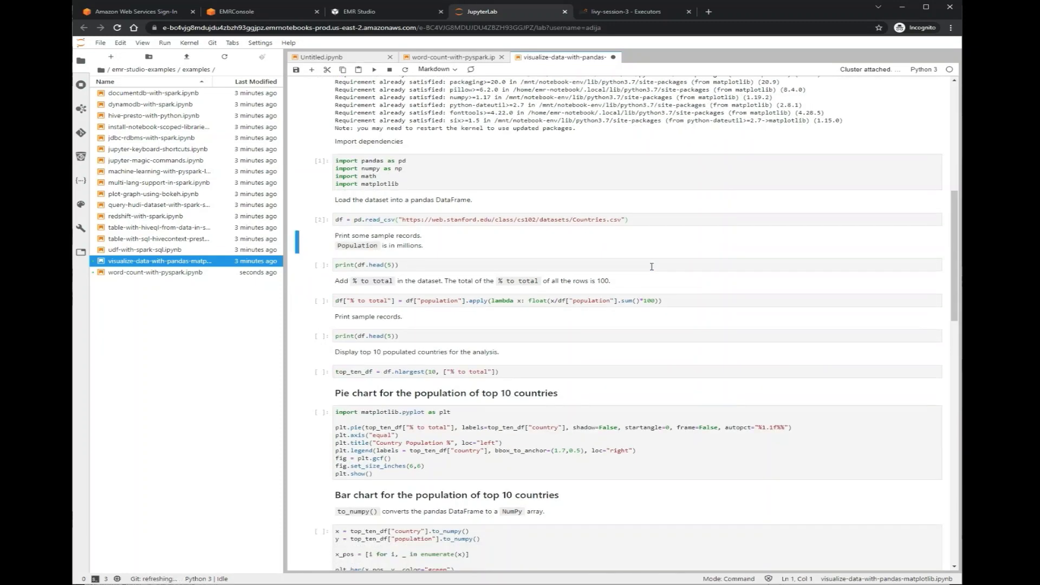
click(494, 264)
key(shift+Return)
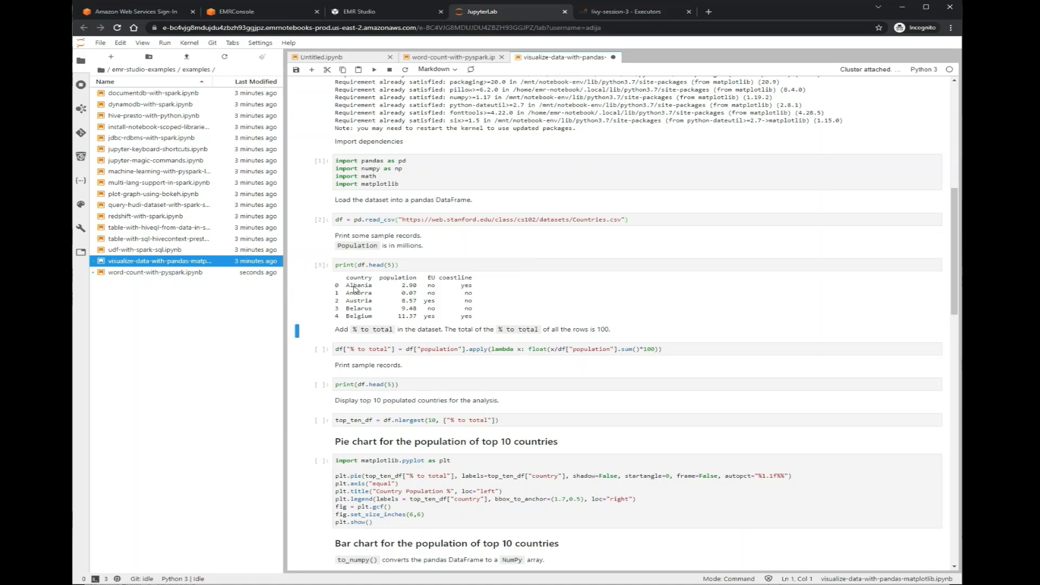
- Run the cell adding the "% to total" column to df, and print the sample records again with the second print(df.head(5)) cell
scroll(407, 306, down, 1)
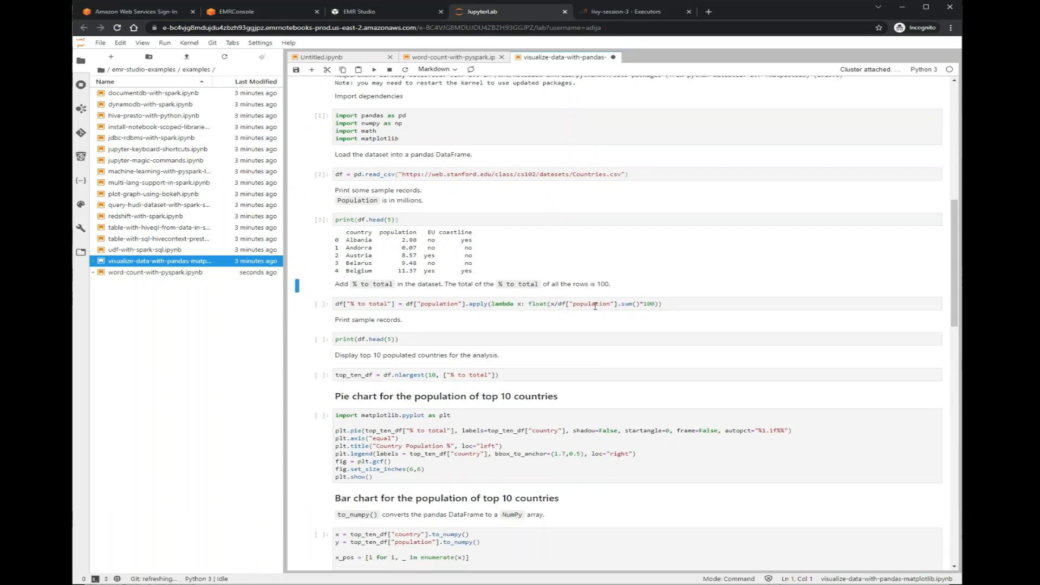
click(682, 304)
key(shift+Return)
click(496, 342)
key(shift+Return)
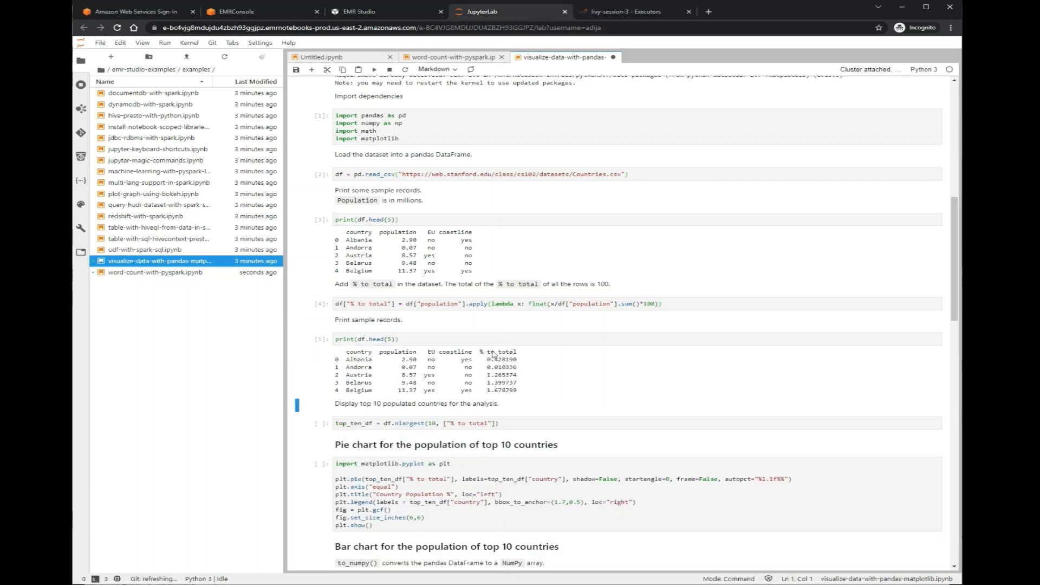
- Run the cell that stores the 10 largest countries by "% to total" in top_ten_df
scroll(492, 353, down, 3)
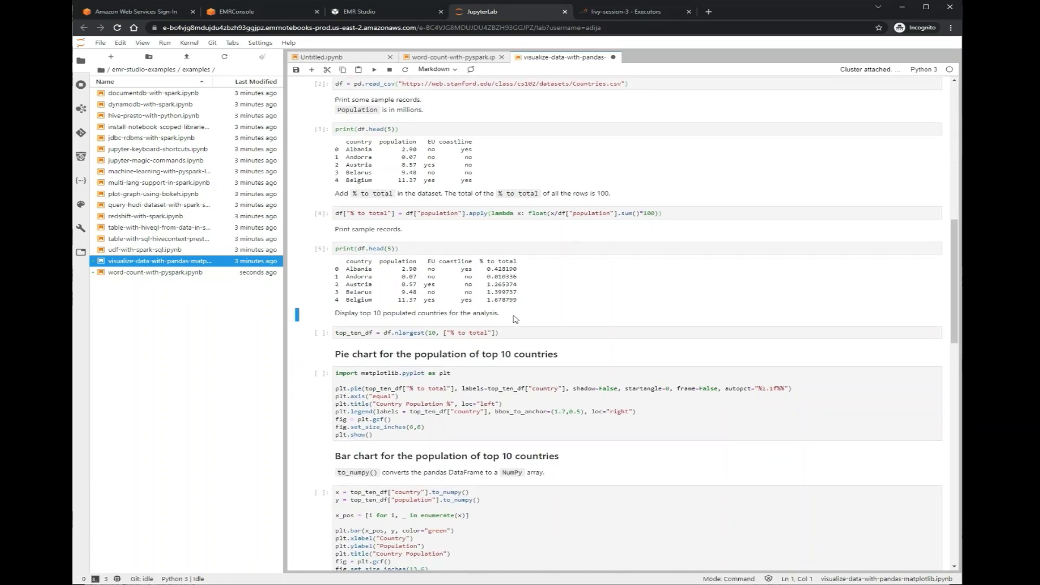
click(562, 334)
key(shift+Return)
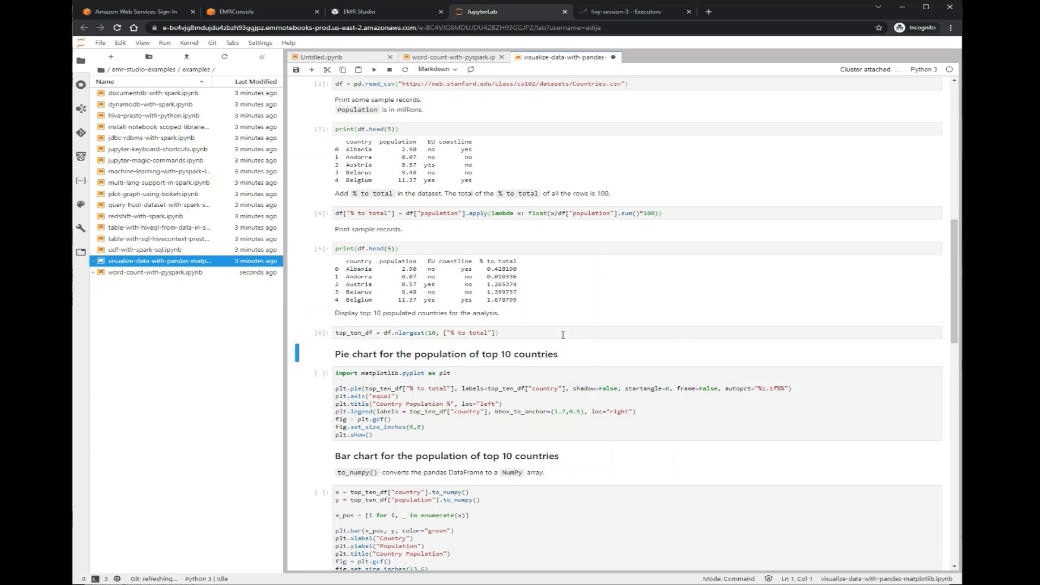
- Run the matplotlib cell that plots the pie chart for the population of the top 10 countries, and view the chart
scroll(563, 335, down, 3)
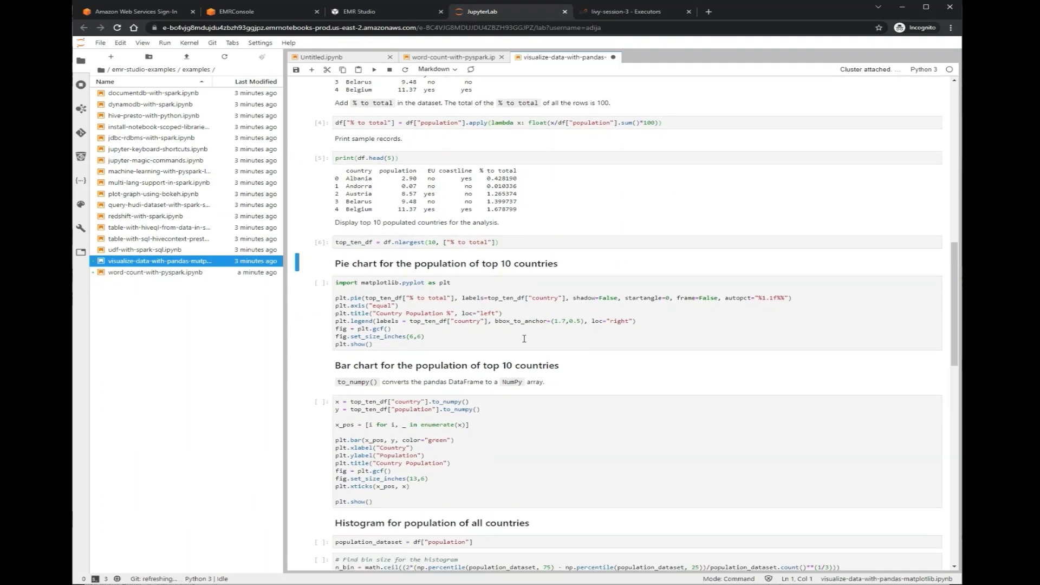
click(525, 339)
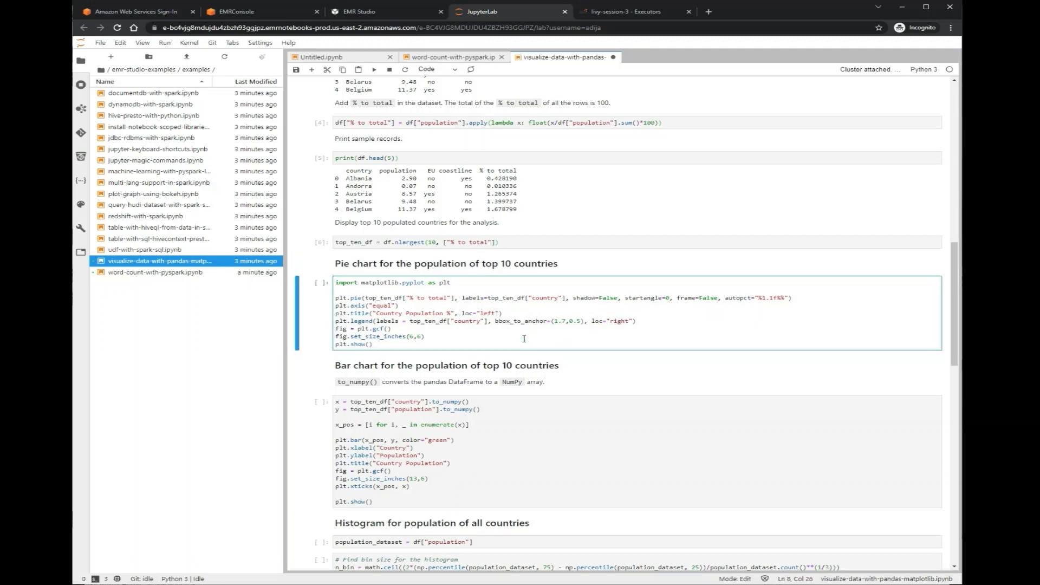
key(shift+Return)
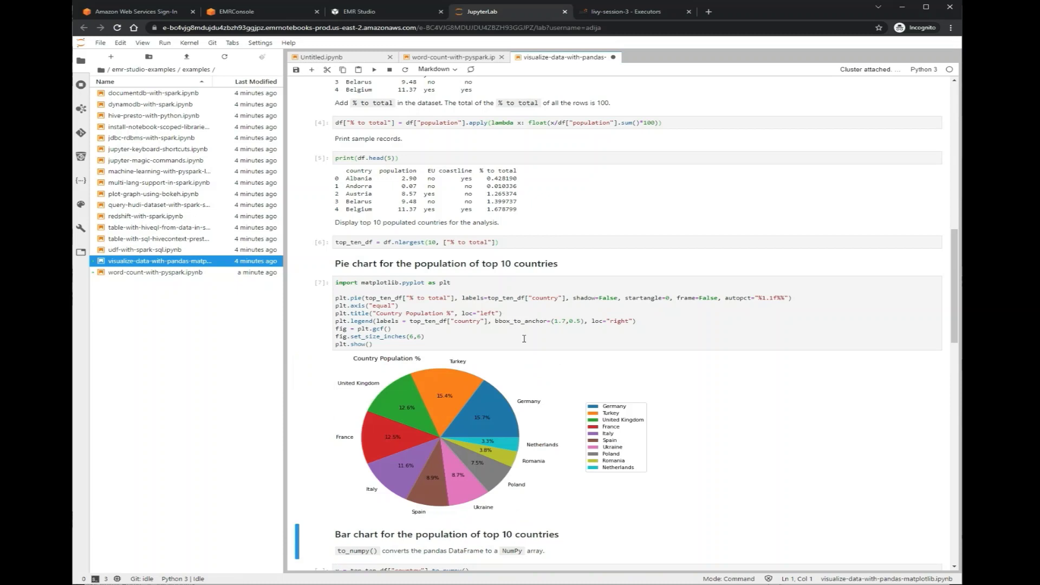
scroll(525, 339, down, 2)
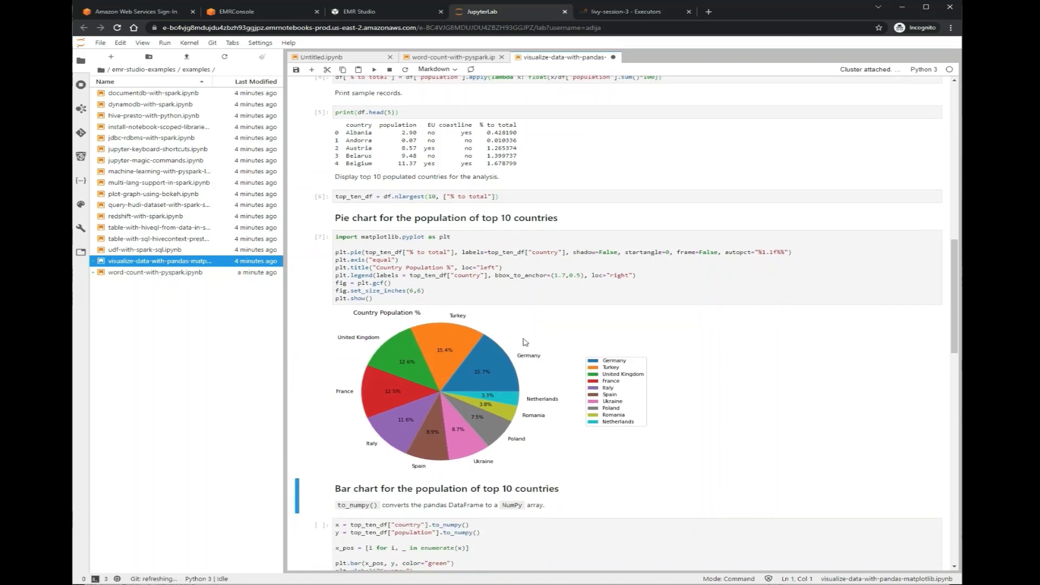
scroll(378, 336, down, 2)
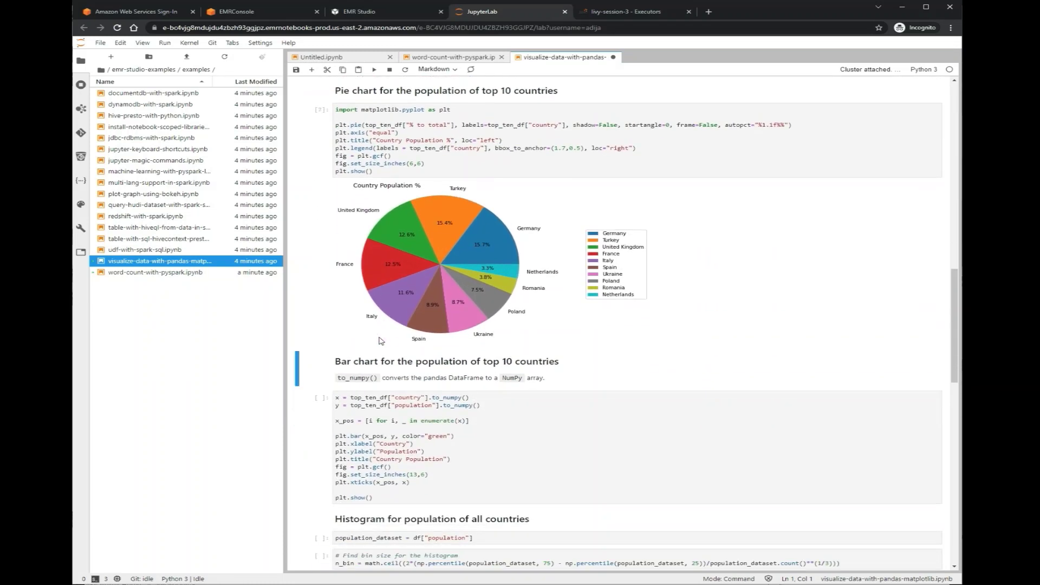